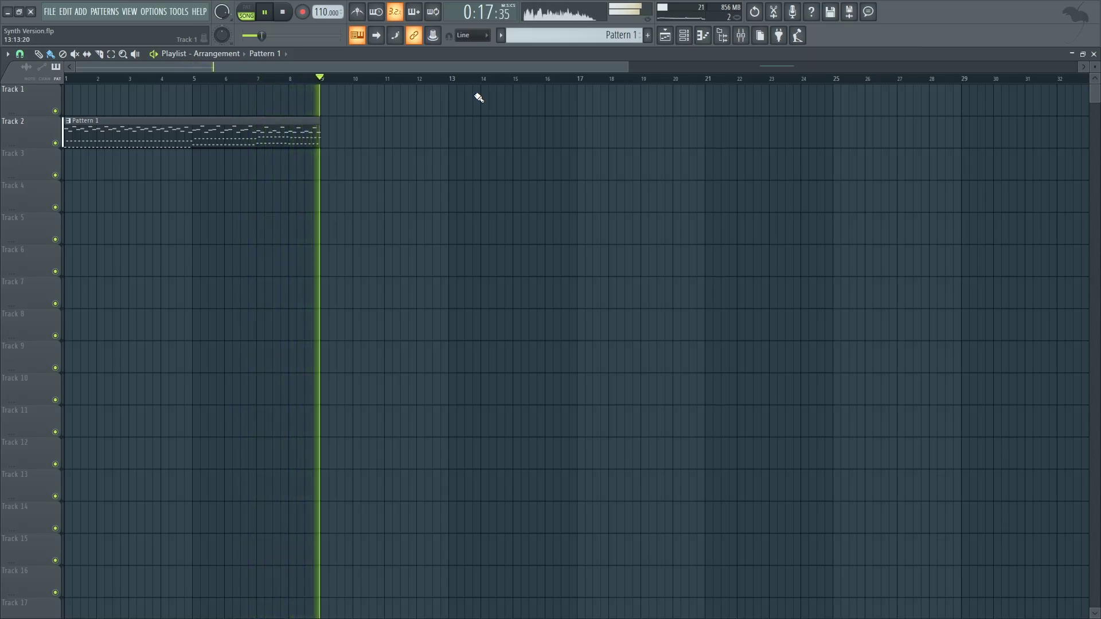
Show the channel rack, open the Serum channel's plugin and play the pattern with the Init patch
{"action": "scroll", "coordinate": [476, 96], "scroll_direction": "down", "scroll_amount": 1}
{"action": "key", "text": "F6"}
{"action": "key", "text": "space"}
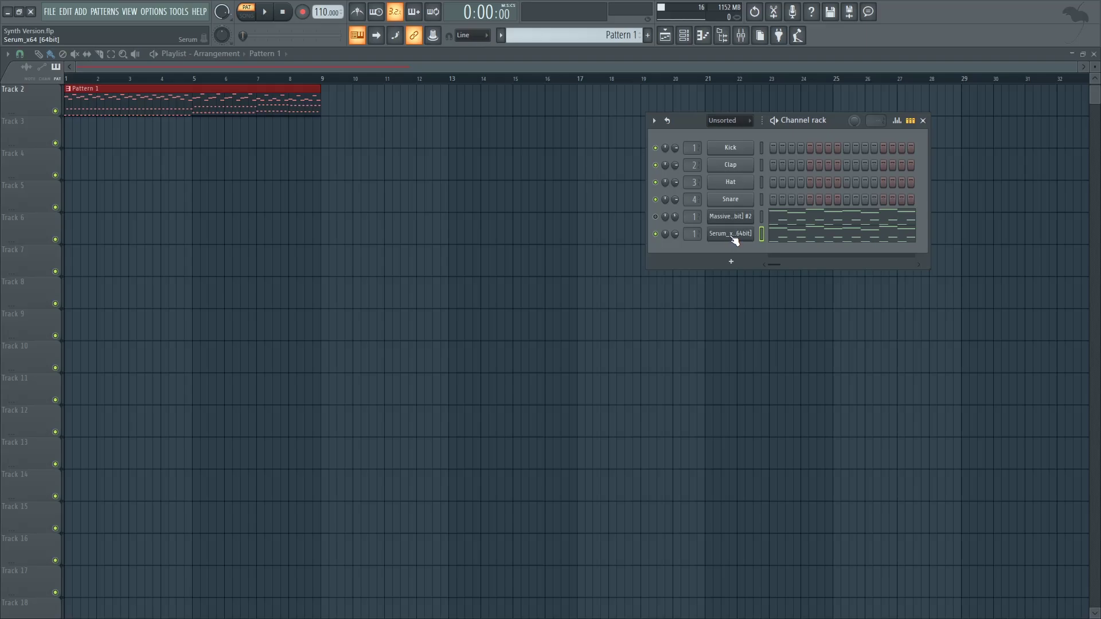
{"action": "left_click", "coordinate": [733, 235]}
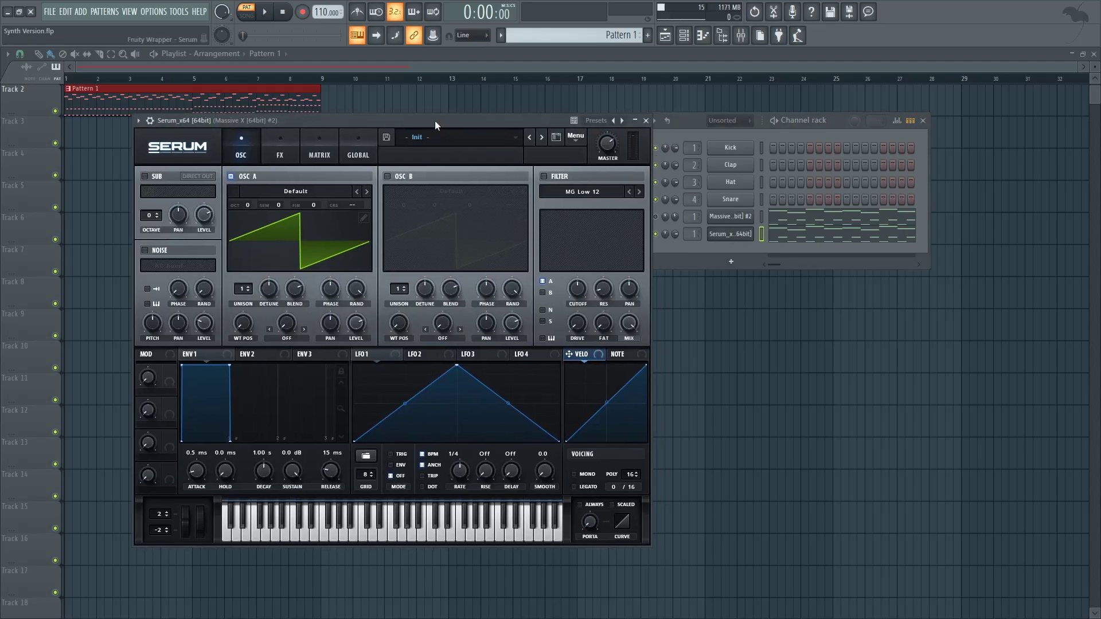
{"action": "key", "text": "space"}
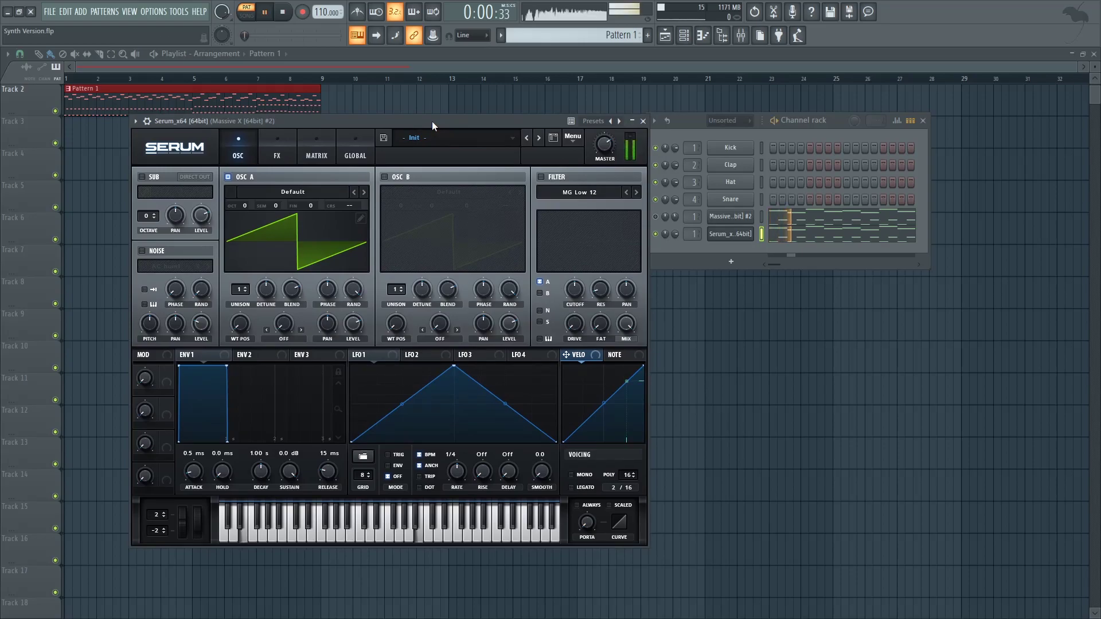
{"action": "key", "text": "space"}
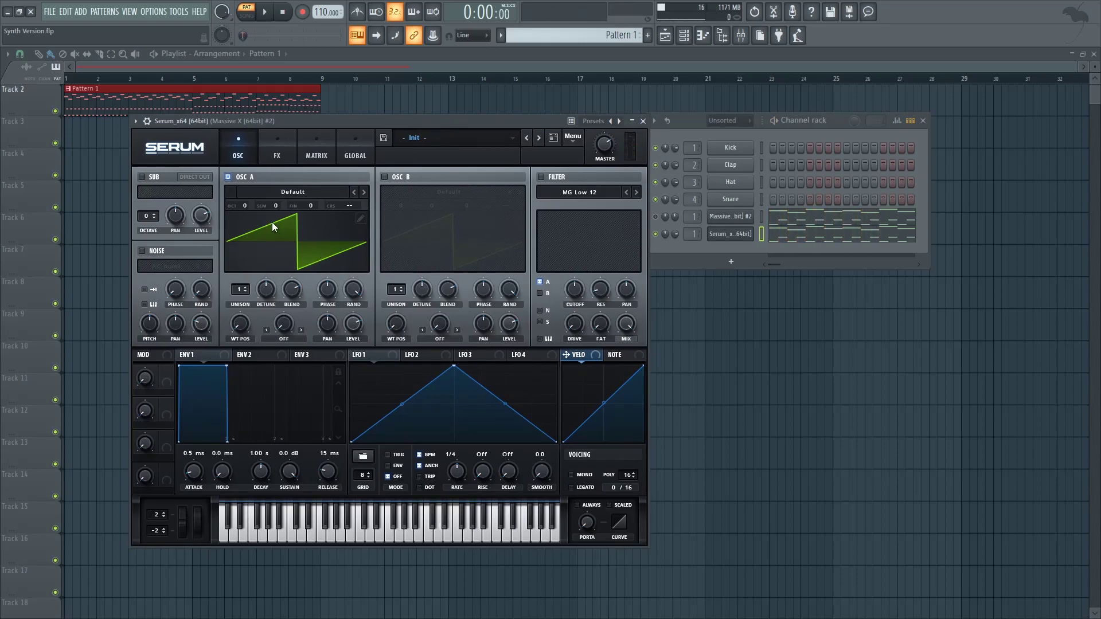
Lower oscillator A's octave to -1 and play the pattern to hear it
{"action": "scroll", "coordinate": [243, 206], "scroll_direction": "down", "scroll_amount": 1}
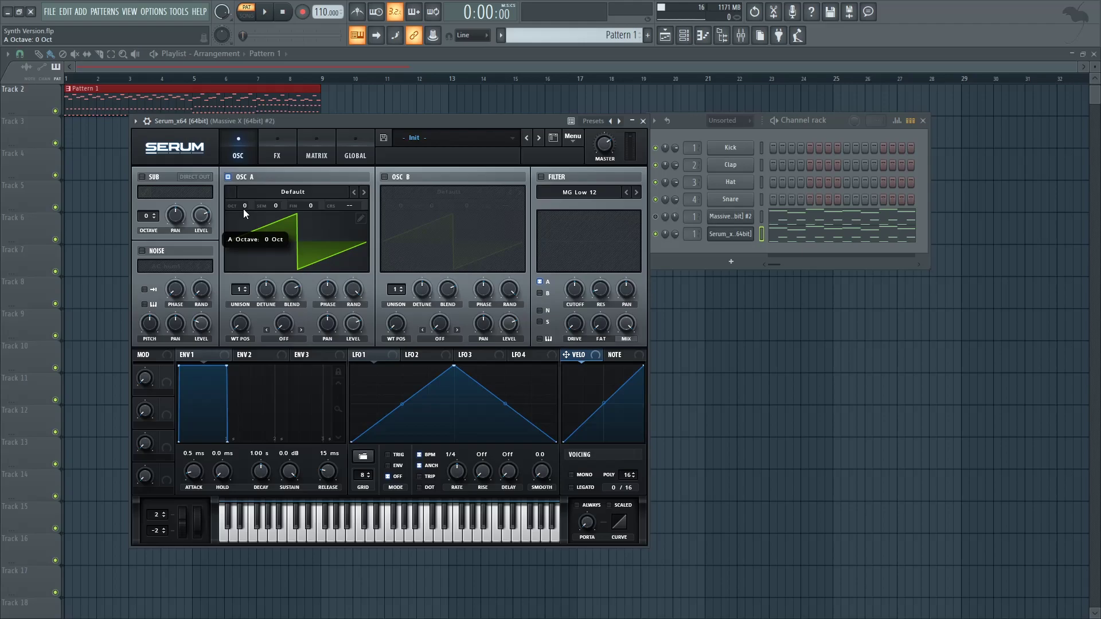
{"action": "key", "text": "space"}
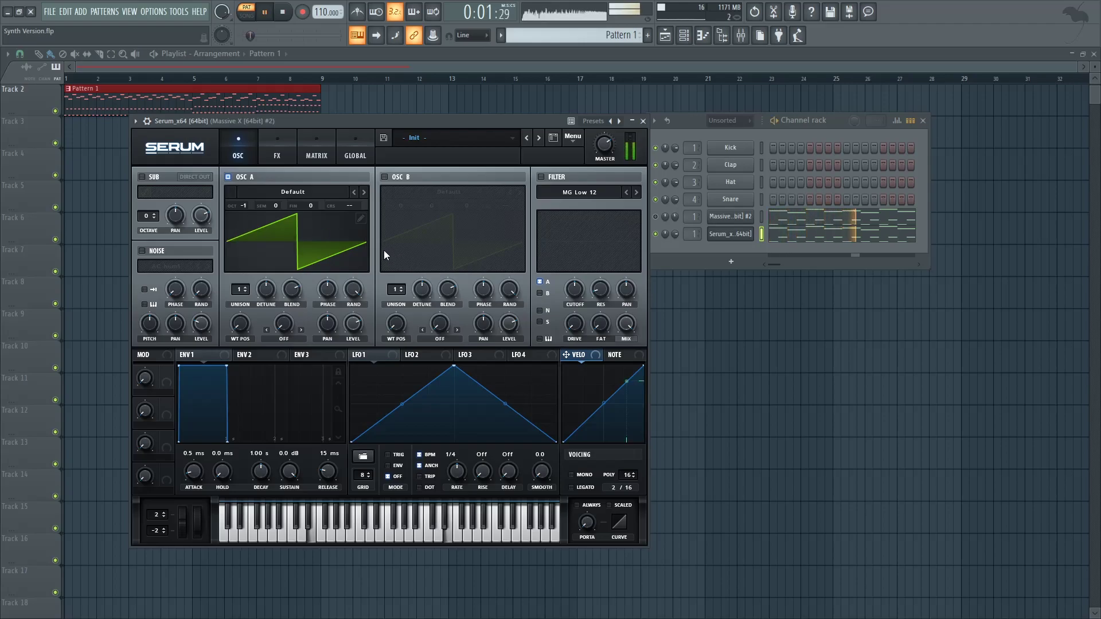
{"action": "key", "text": "space"}
Give oscillator A 3 unison voices with a detune of 0.05 and audition the pattern
{"action": "scroll", "coordinate": [246, 290], "scroll_direction": "up", "scroll_amount": 2}
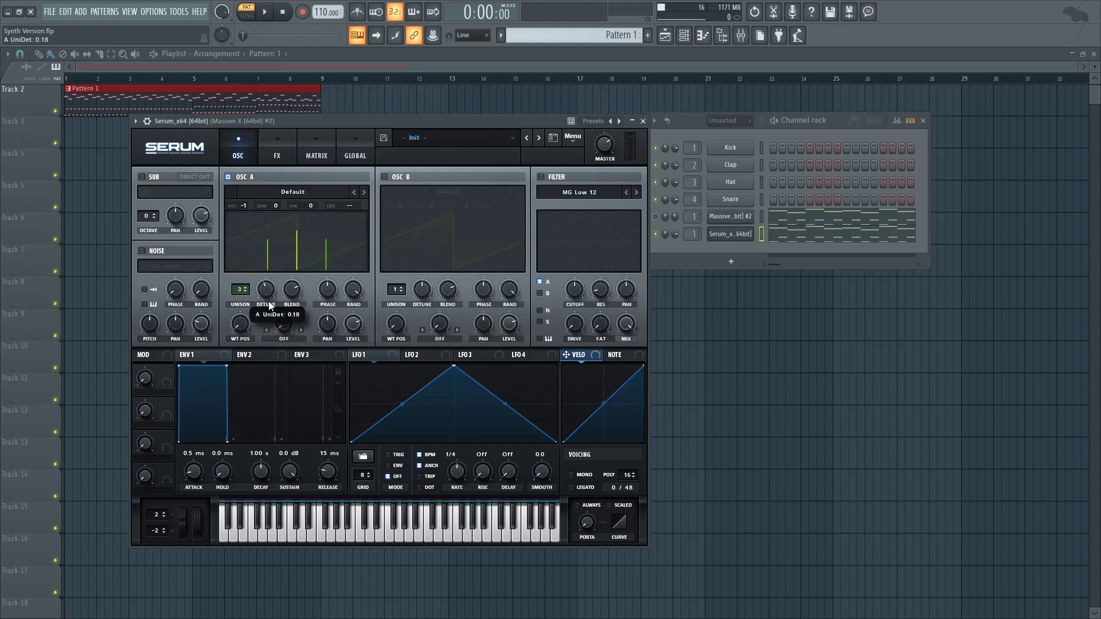
{"action": "left_click_drag", "start_coordinate": [269, 306], "coordinate": [269, 329]}
{"action": "key", "text": "space"}
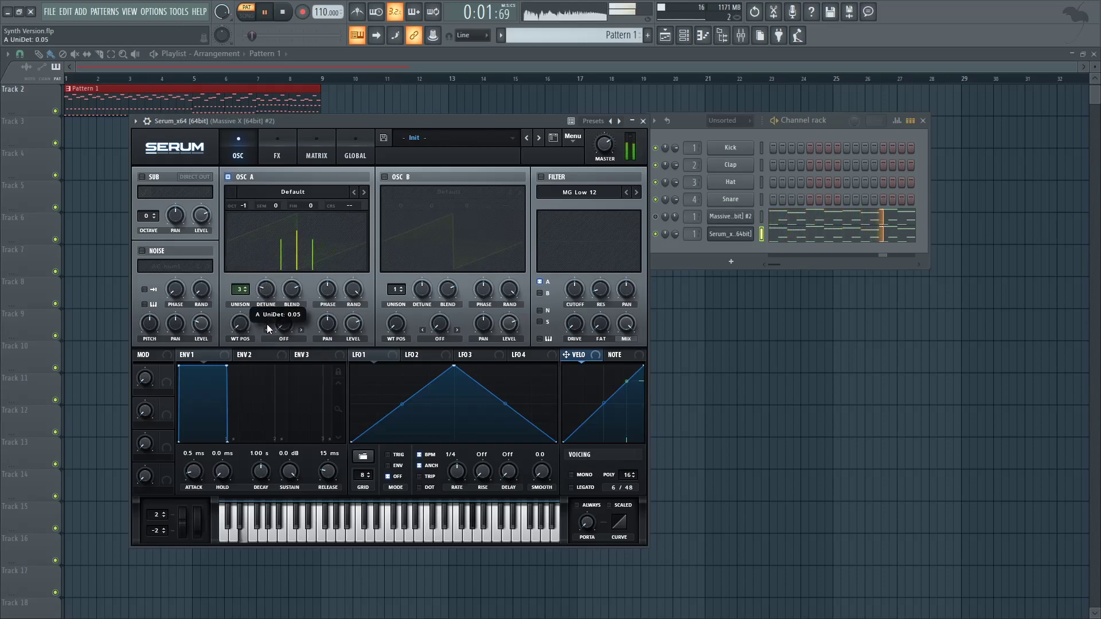
{"action": "key", "text": "space"}
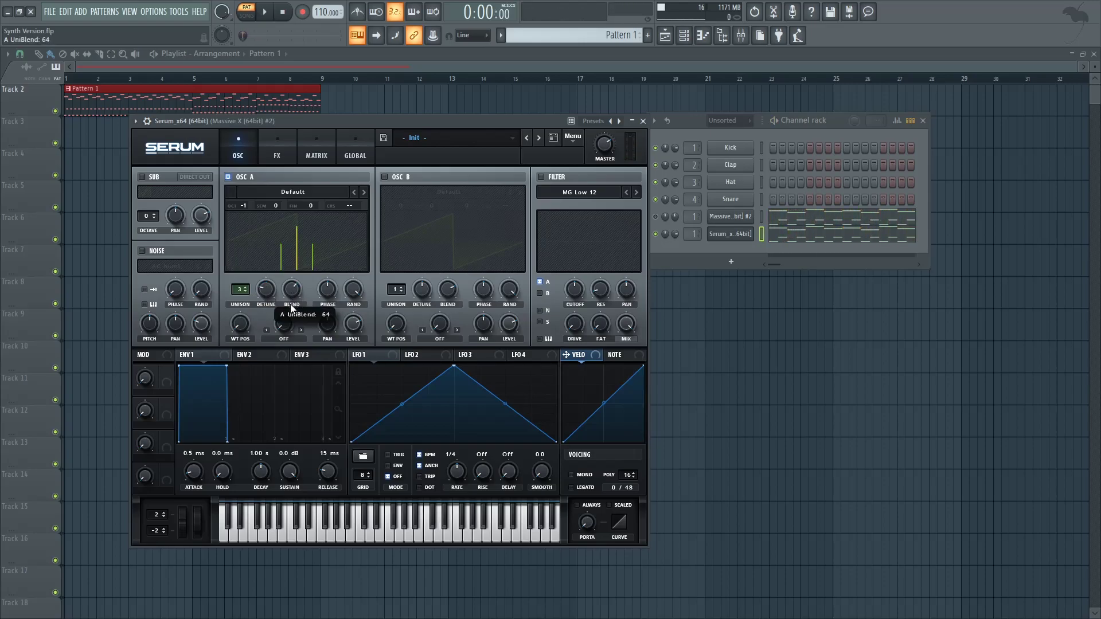
{"action": "key", "text": "space"}
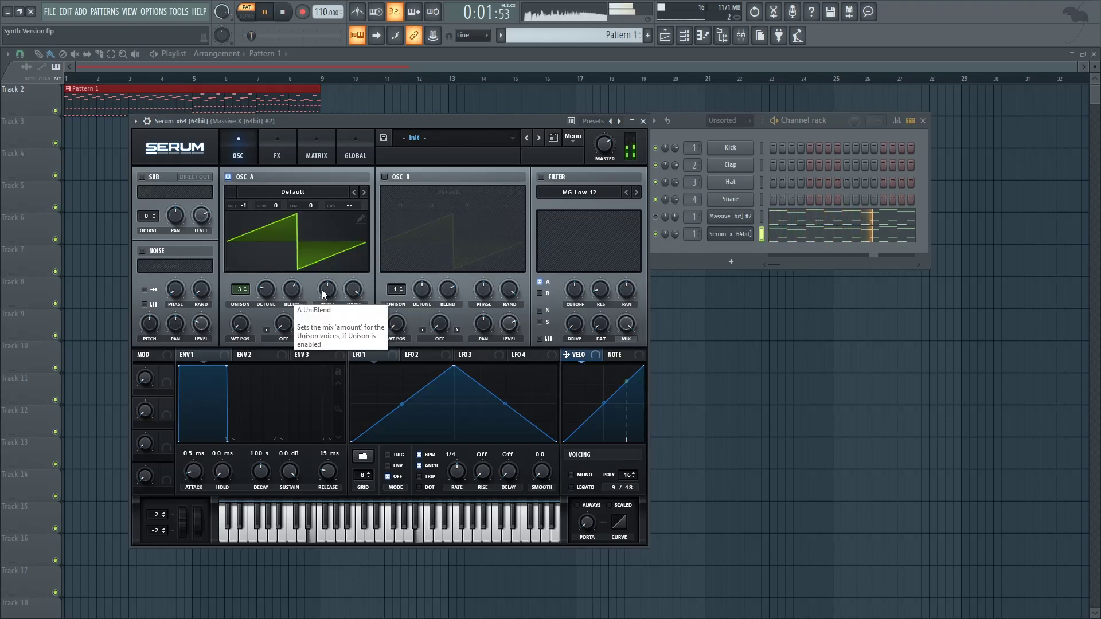
{"action": "key", "text": "space"}
Enable the filter as MG Low 24, raise its drive, and audition the pattern
{"action": "left_click", "coordinate": [540, 177]}
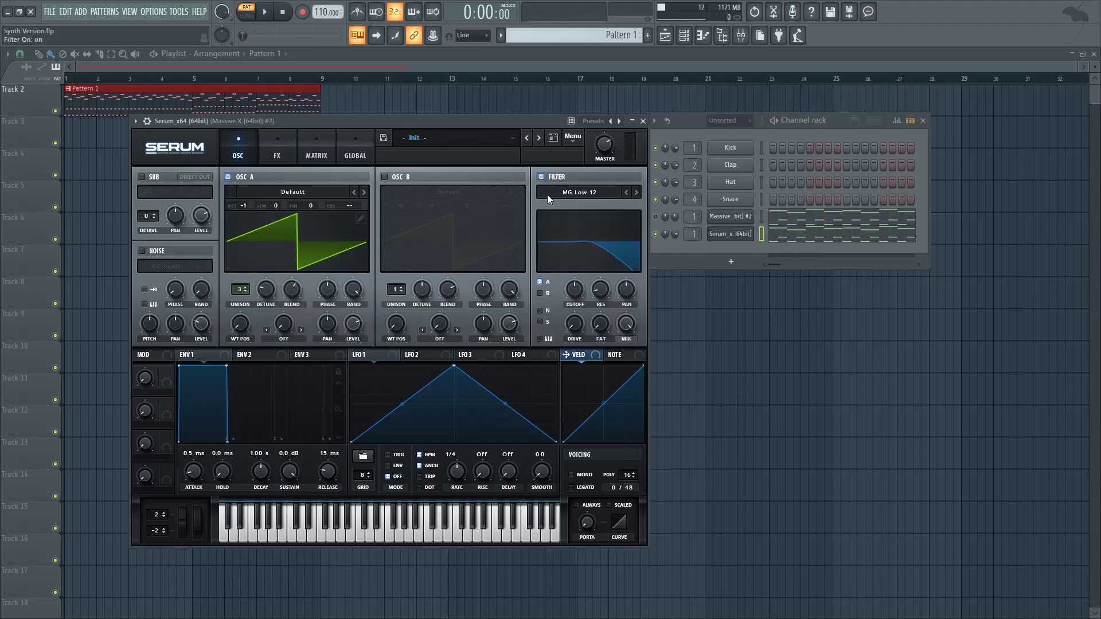
{"action": "left_click", "coordinate": [637, 192]}
{"action": "left_click", "coordinate": [636, 192]}
{"action": "left_click_drag", "start_coordinate": [579, 329], "coordinate": [583, 292]}
{"action": "key", "text": "space"}
{"action": "key", "text": "space"}
Enable the noise oscillator with the ARP pink sample and audition the pattern
{"action": "left_click", "coordinate": [150, 251]}
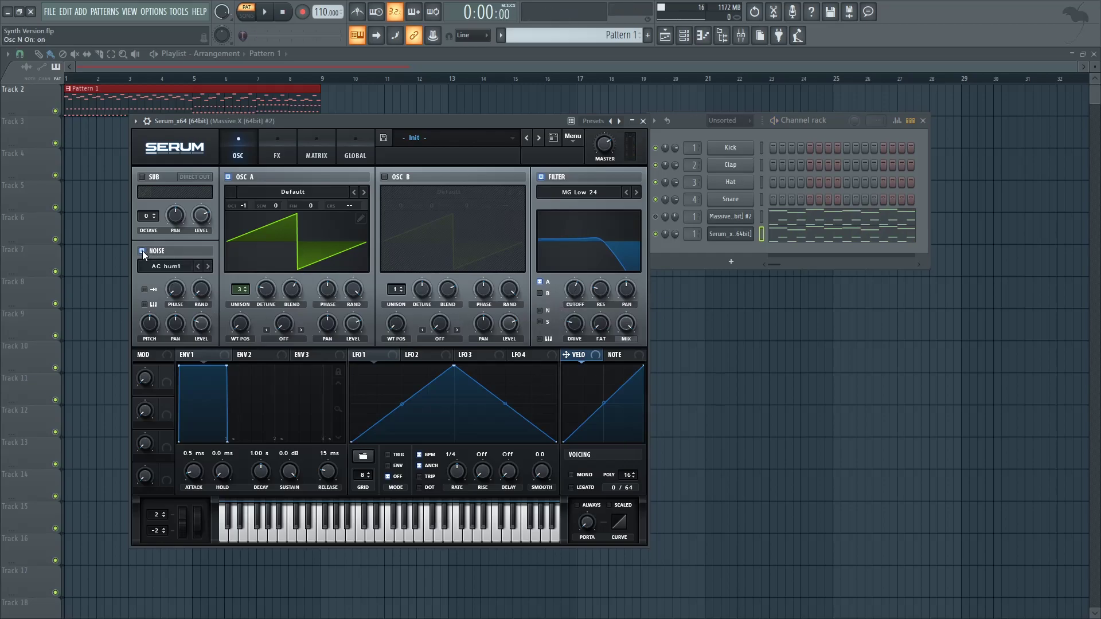
{"action": "left_click", "coordinate": [166, 266]}
{"action": "mouse_move", "coordinate": [172, 279]}
{"action": "left_click", "coordinate": [370, 307]}
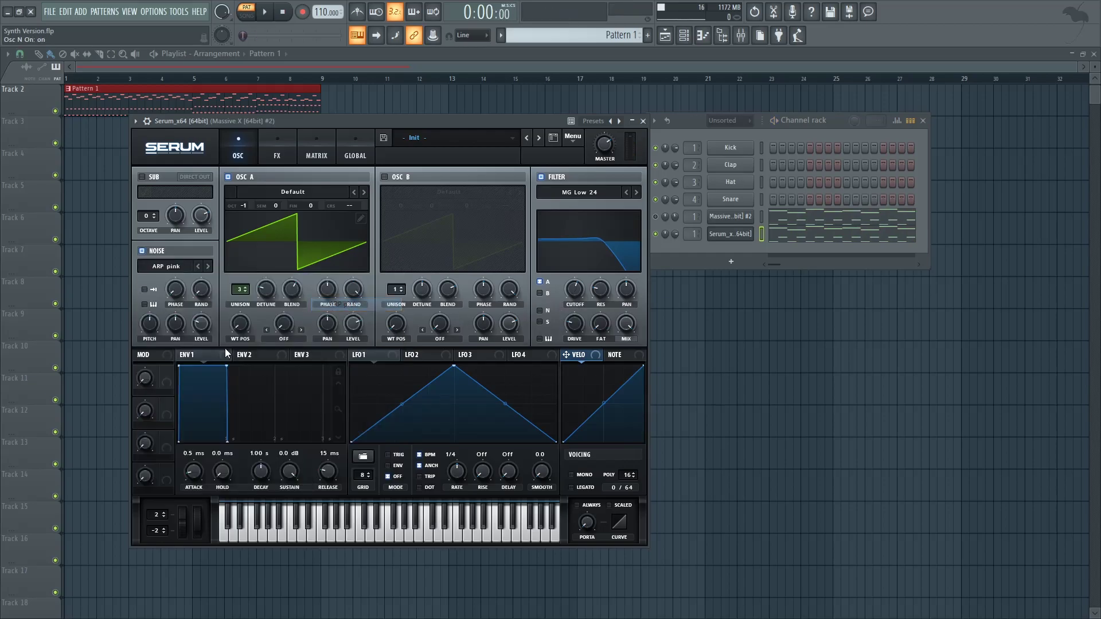
{"action": "key", "text": "space"}
{"action": "key", "text": "space"}
Route the noise oscillator through the filter and play the pattern to check it
{"action": "left_click", "coordinate": [540, 310]}
{"action": "key", "text": "space"}
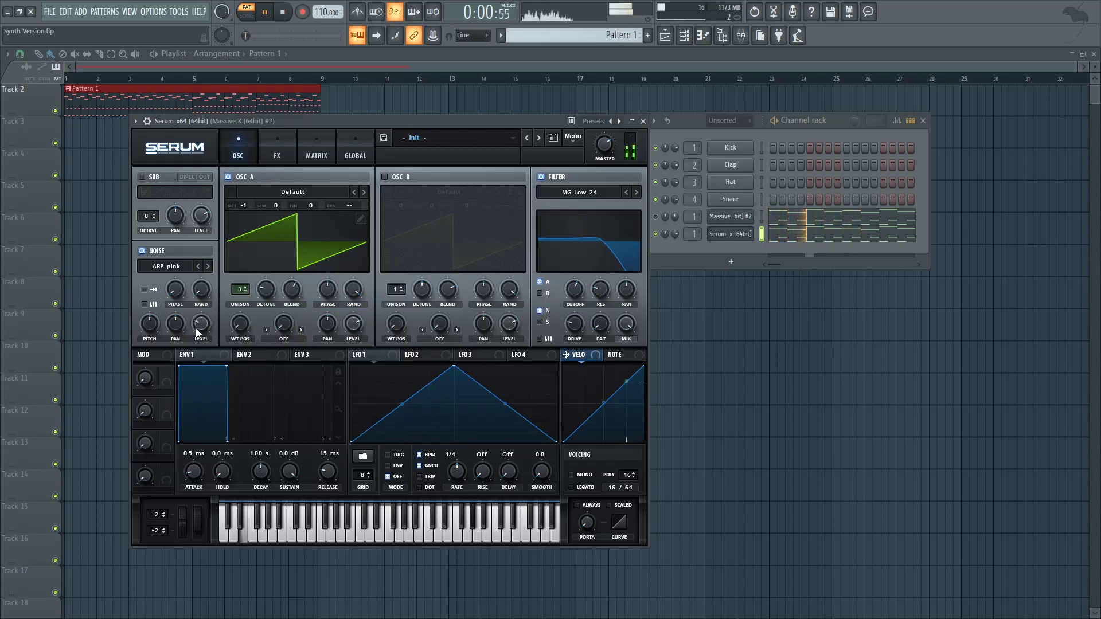
{"action": "key", "text": "space"}
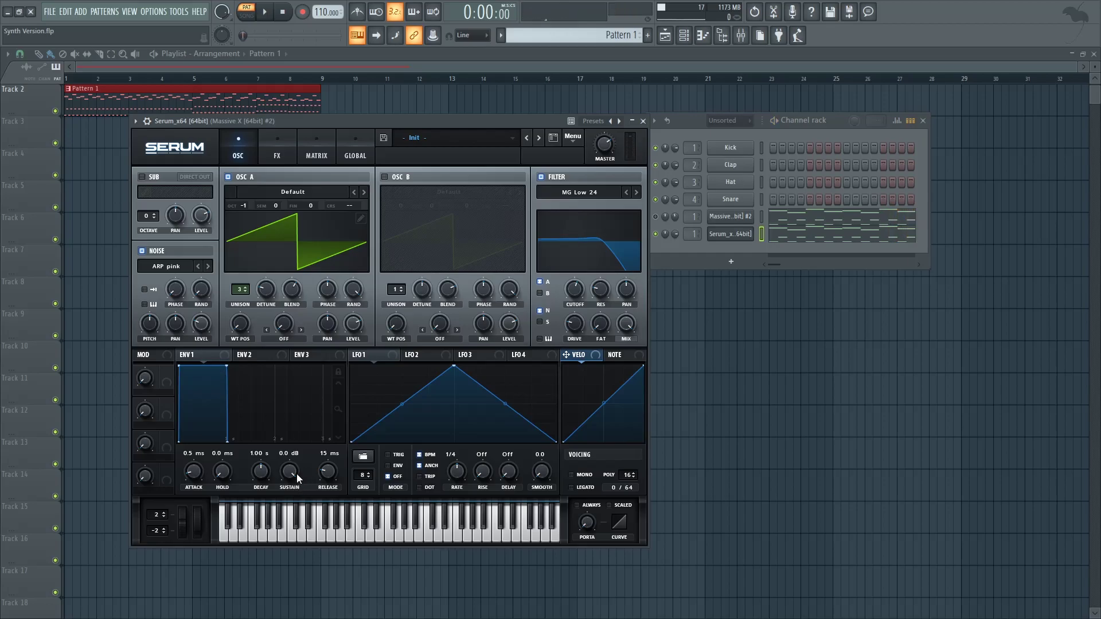
Shape envelope 1 with sustain at -oo dB, a decay of 2.16 s and a decay curve of about 76%
{"action": "left_click_drag", "start_coordinate": [293, 473], "coordinate": [256, 536]}
{"action": "left_click_drag", "start_coordinate": [267, 473], "coordinate": [268, 462]}
{"action": "left_click_drag", "start_coordinate": [227, 423], "coordinate": [227, 438]}
{"action": "key", "text": "space"}
{"action": "left_click_drag", "start_coordinate": [227, 437], "coordinate": [228, 434]}
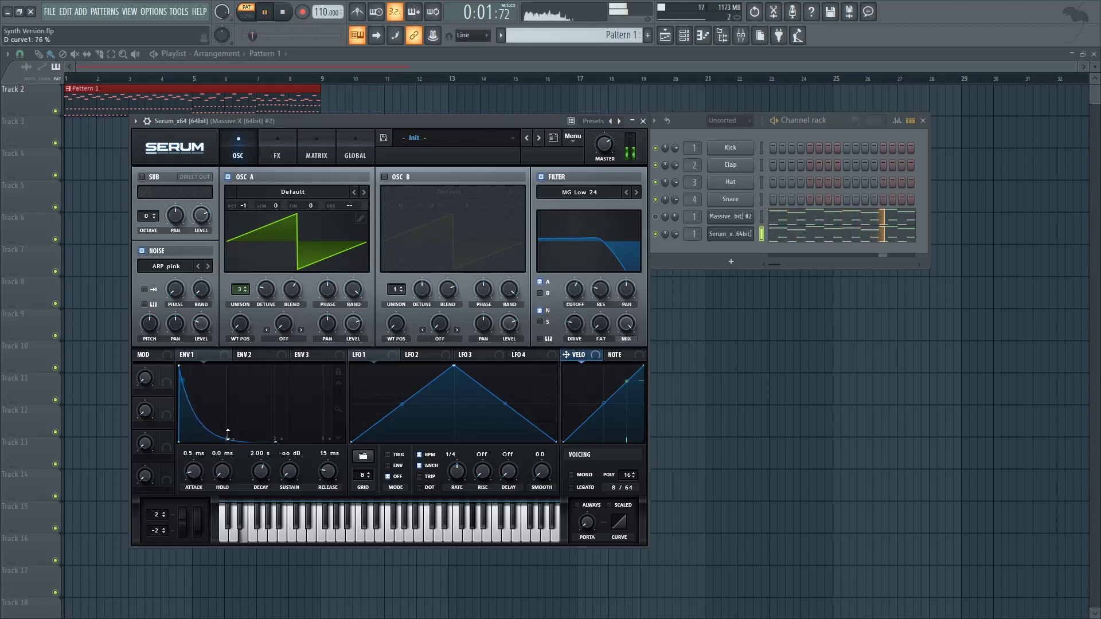
{"action": "scroll", "coordinate": [261, 474], "scroll_direction": "up", "scroll_amount": 3}
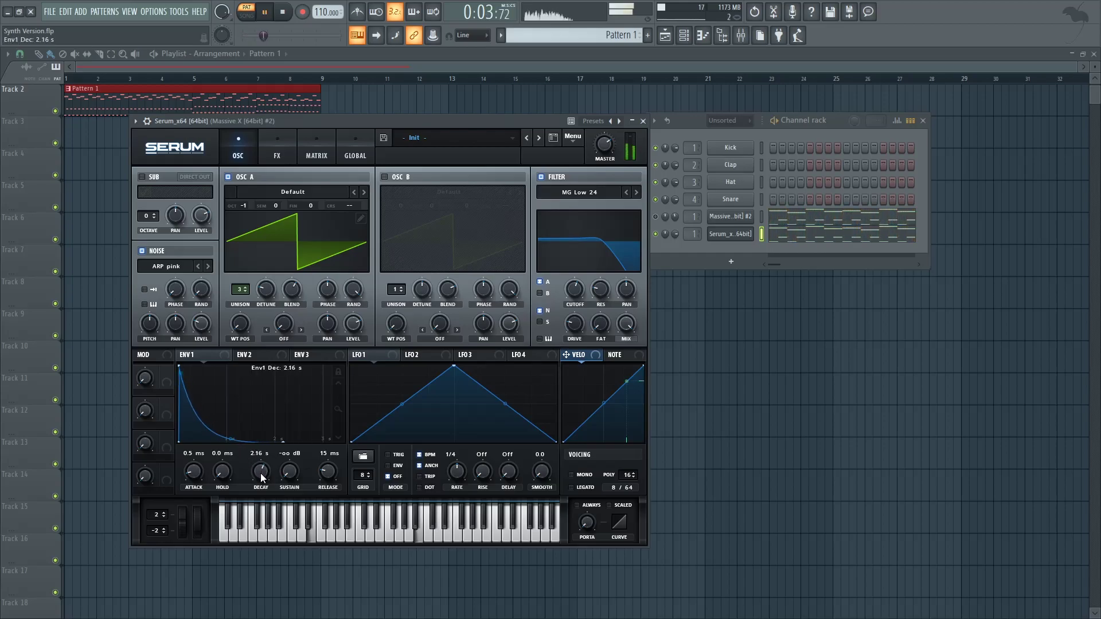
{"action": "key", "text": "space"}
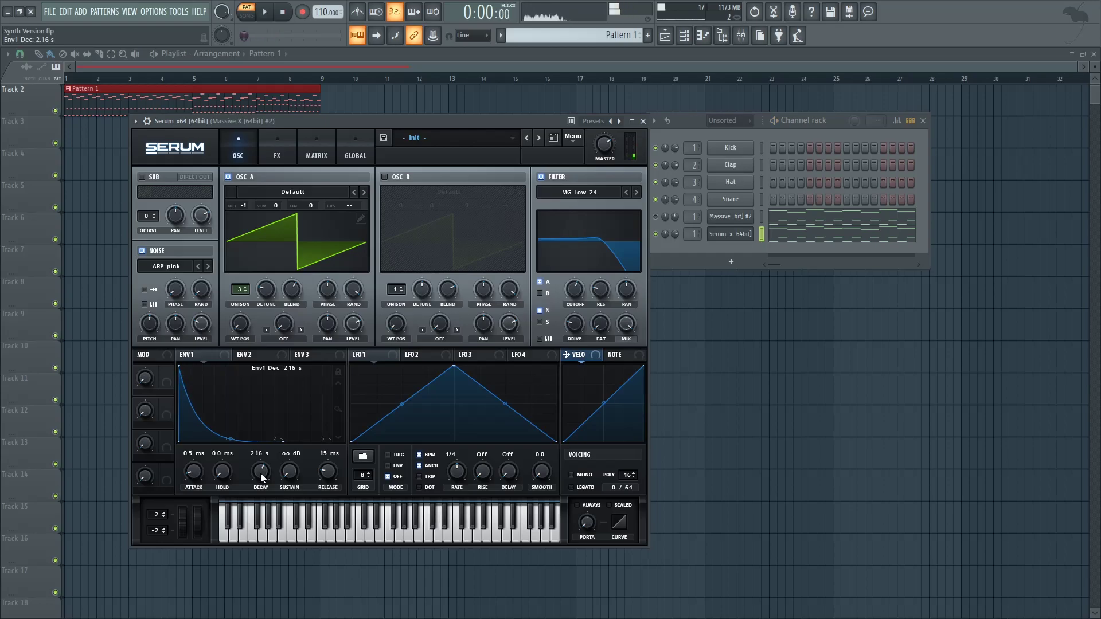
Enable the distortion effect, set it to HardClip and its drive to 61% while auditioning the pattern
{"action": "left_click", "coordinate": [275, 147]}
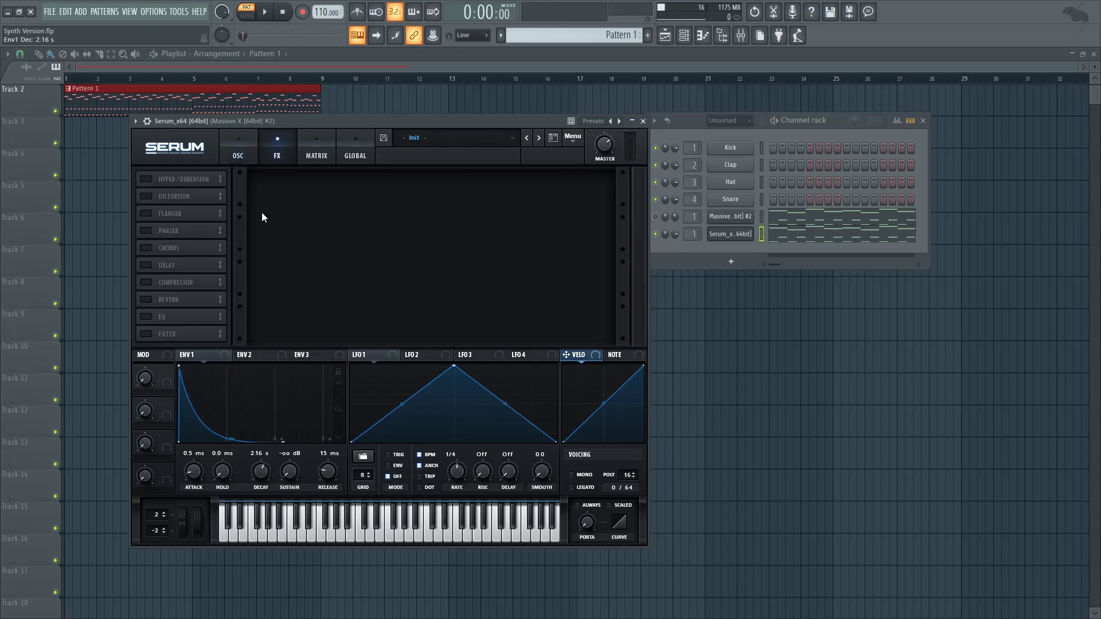
{"action": "left_click", "coordinate": [162, 198]}
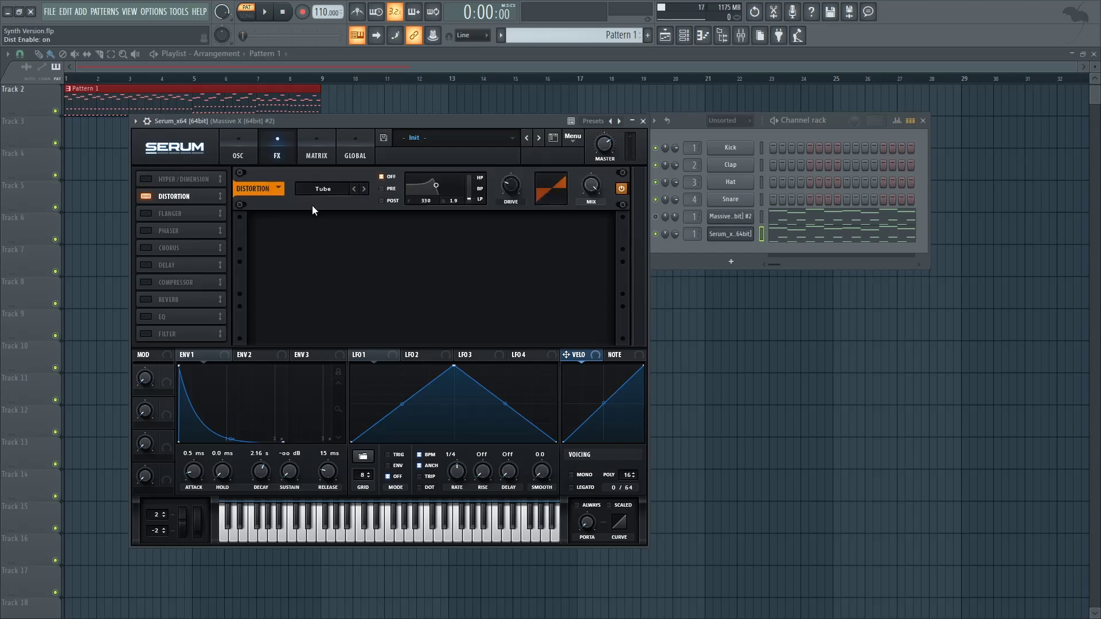
{"action": "left_click", "coordinate": [364, 189]}
{"action": "key", "text": "space"}
{"action": "left_click_drag", "start_coordinate": [511, 185], "coordinate": [532, 149]}
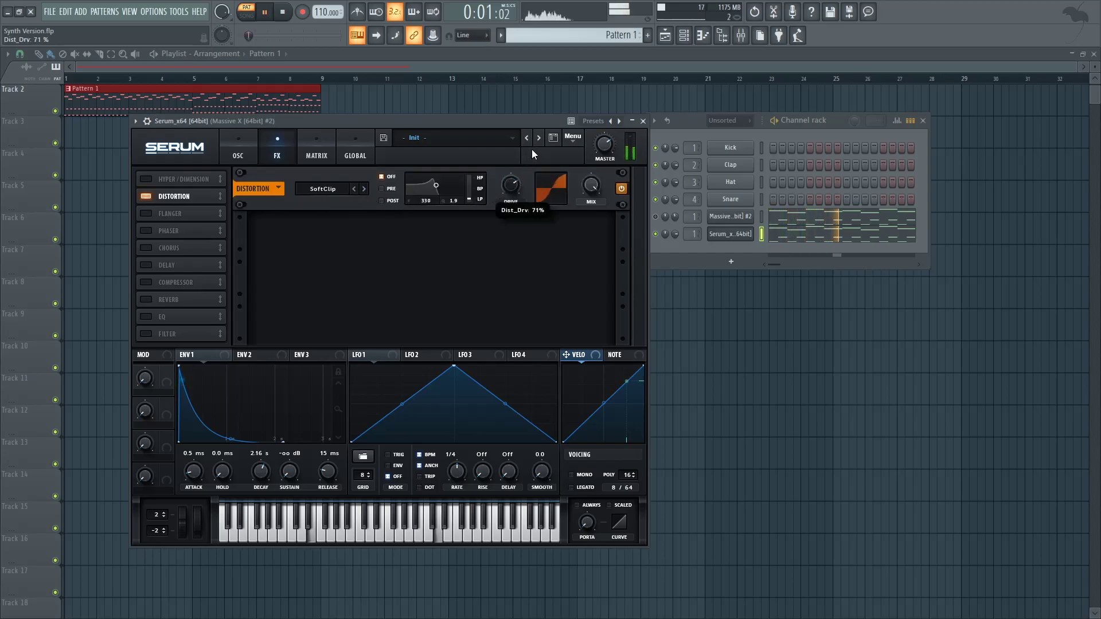
{"action": "left_click", "coordinate": [364, 189]}
{"action": "left_click_drag", "start_coordinate": [510, 185], "coordinate": [509, 210]}
{"action": "key", "text": "space"}
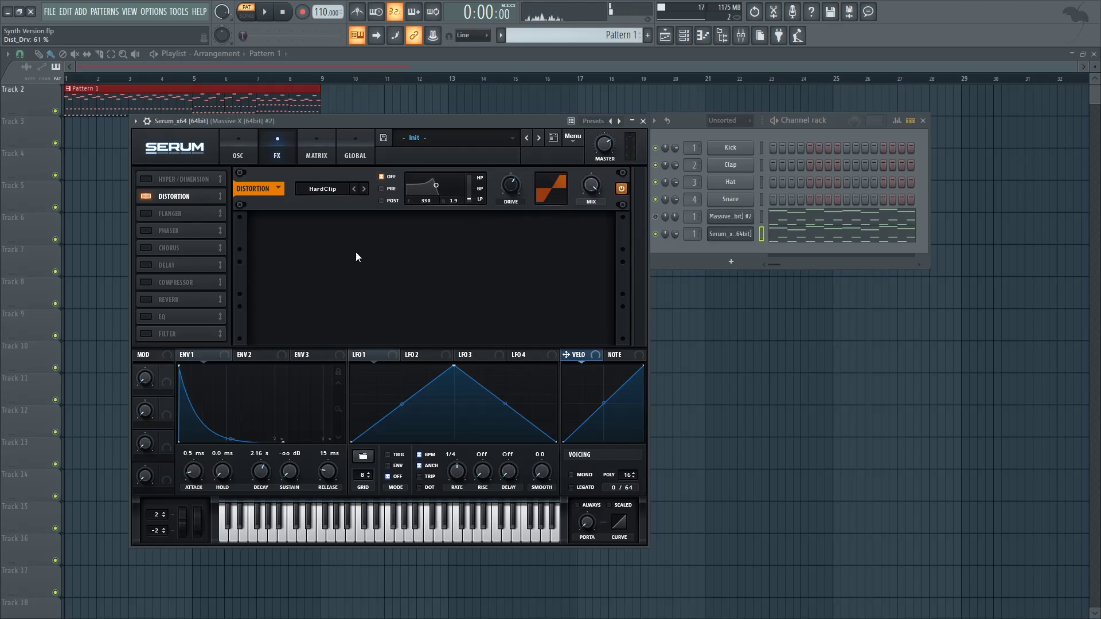
Enable the flanger effect and set its depth to 45%, auditioning the pattern
{"action": "left_click", "coordinate": [147, 214]}
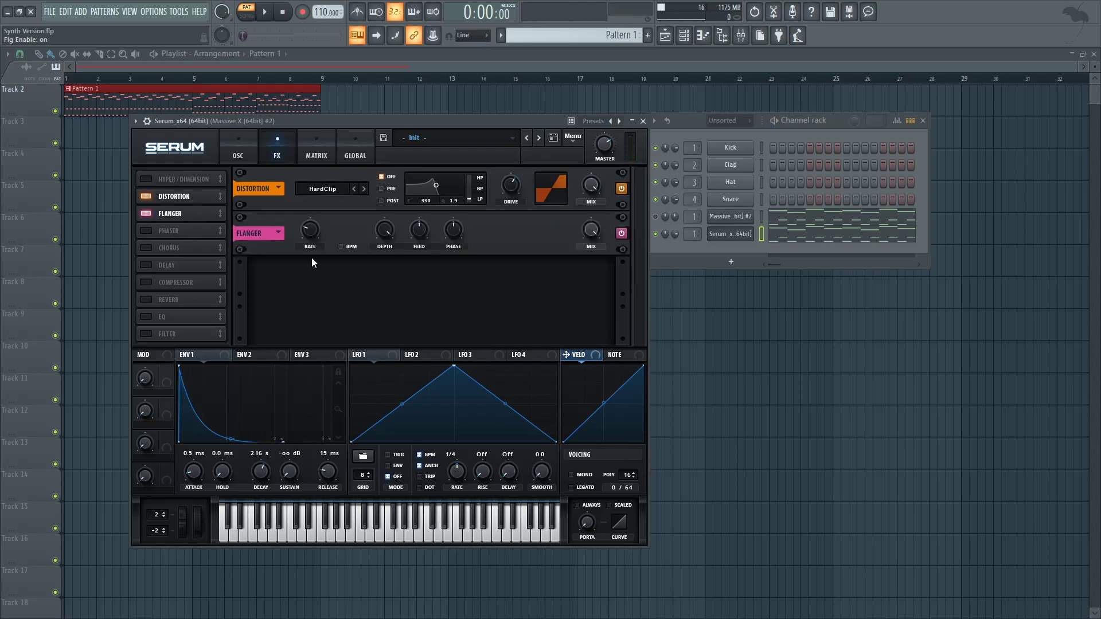
{"action": "mouse_move", "coordinate": [313, 232]}
{"action": "key", "text": "space"}
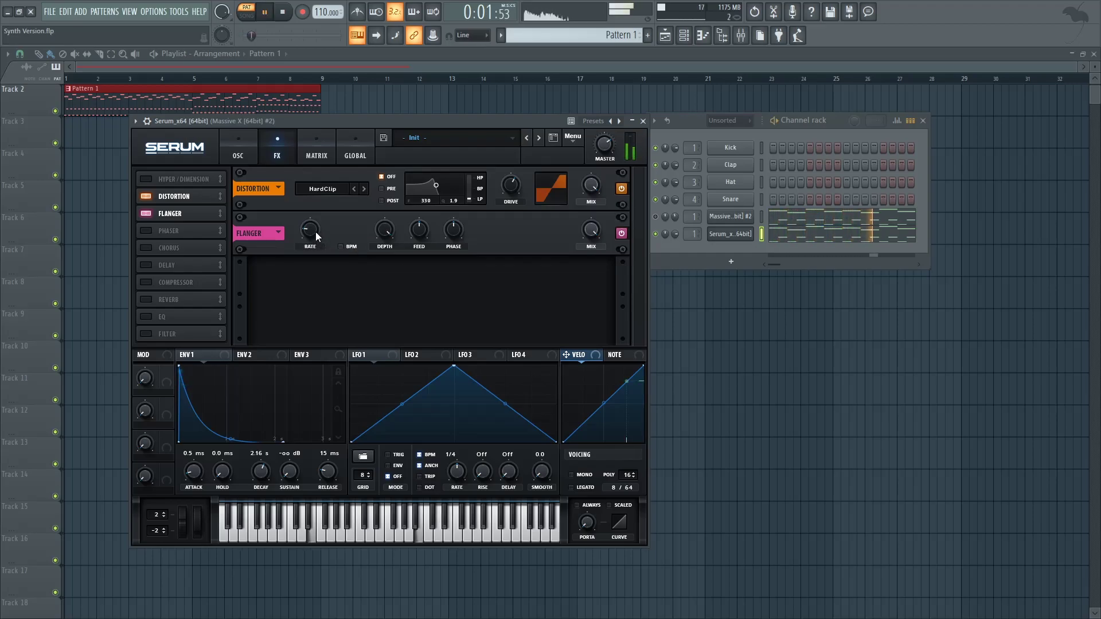
{"action": "key", "text": "space"}
{"action": "mouse_move", "coordinate": [388, 238]}
{"action": "left_click_drag", "start_coordinate": [387, 235], "coordinate": [375, 287]}
{"action": "key", "text": "space"}
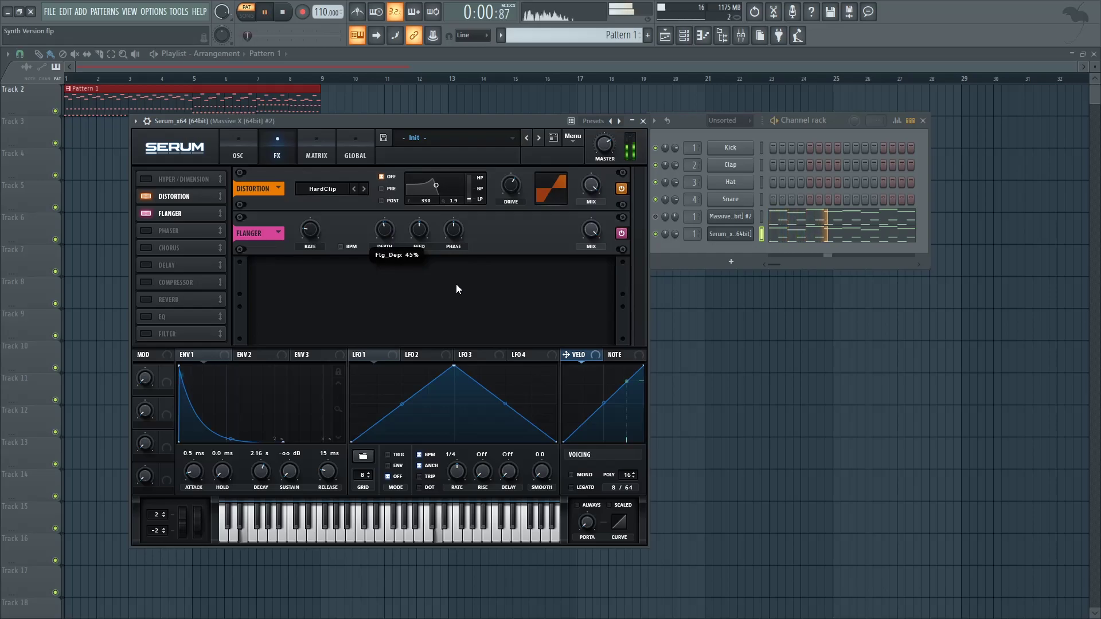
{"action": "key", "text": "space"}
Reduce the flanger's mix to 27% and play the pattern to check it
{"action": "left_click_drag", "start_coordinate": [591, 232], "coordinate": [587, 263]}
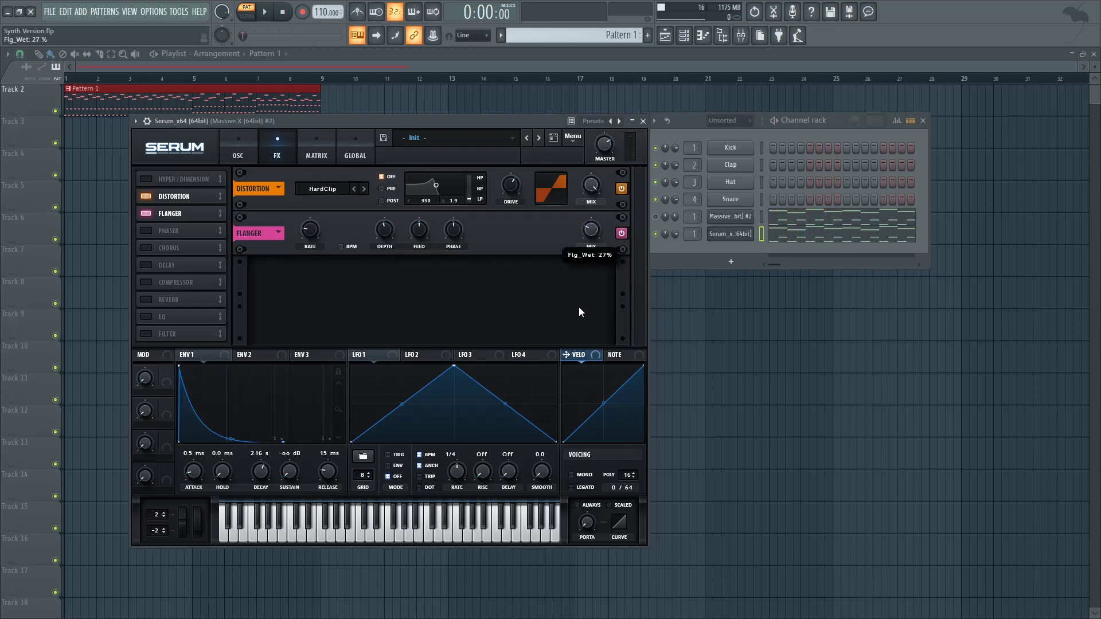
{"action": "key", "text": "space"}
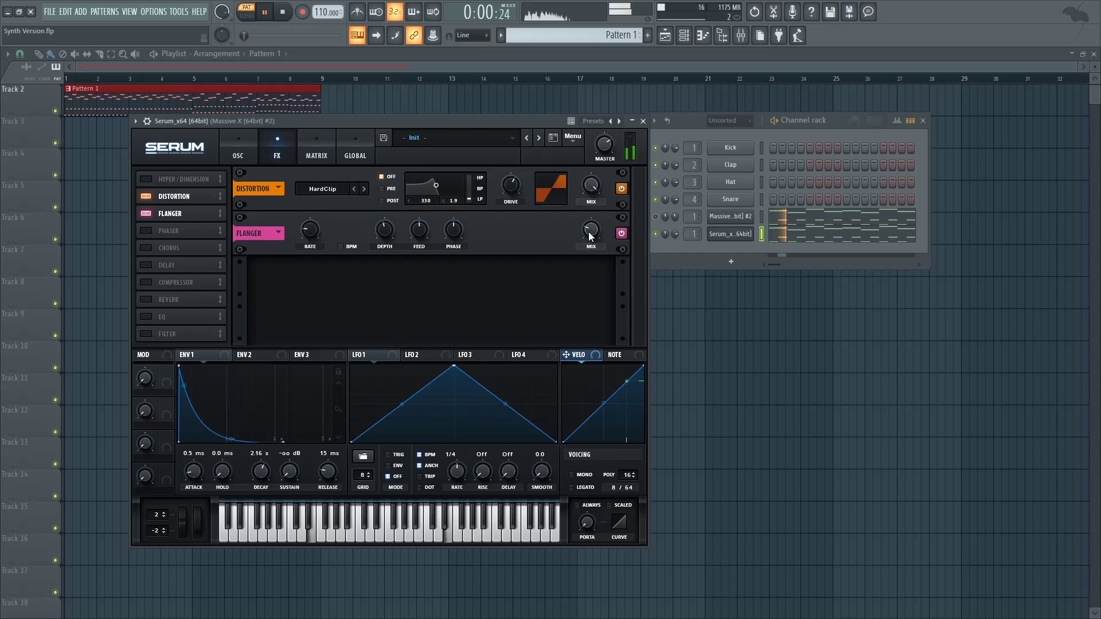
{"action": "key", "text": "space"}
Enable the chorus with a raised LPF, a depth of 9.8 ms and a mix of 26%, and audition it
{"action": "left_click", "coordinate": [177, 249]}
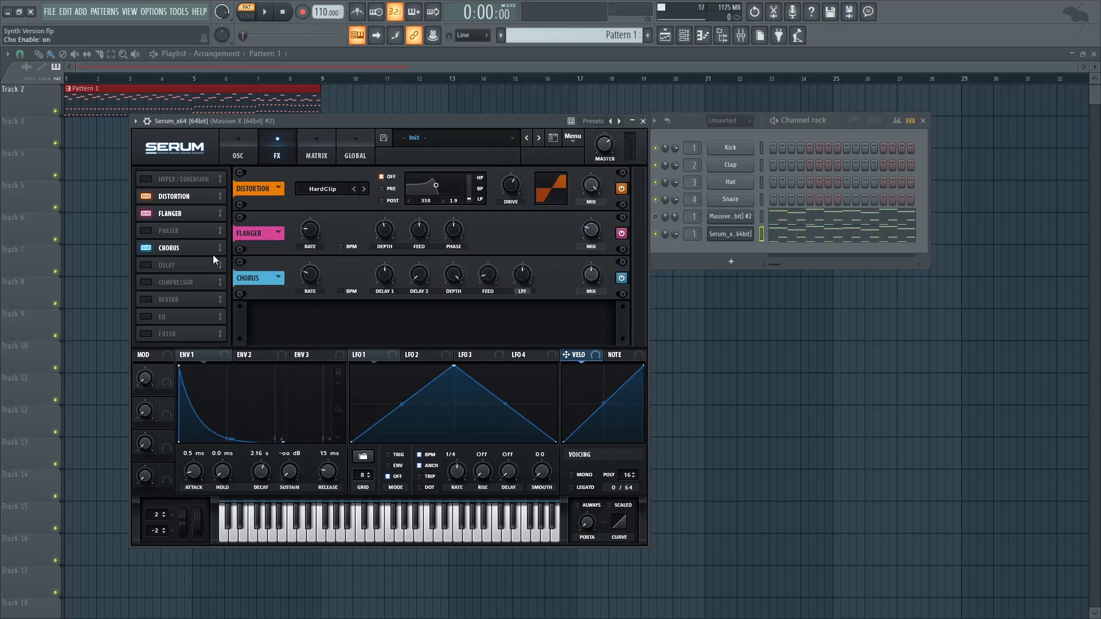
{"action": "left_click_drag", "start_coordinate": [529, 274], "coordinate": [528, 273]}
{"action": "left_click_drag", "start_coordinate": [553, 232], "coordinate": [555, 227]}
{"action": "left_click_drag", "start_coordinate": [457, 273], "coordinate": [446, 316]}
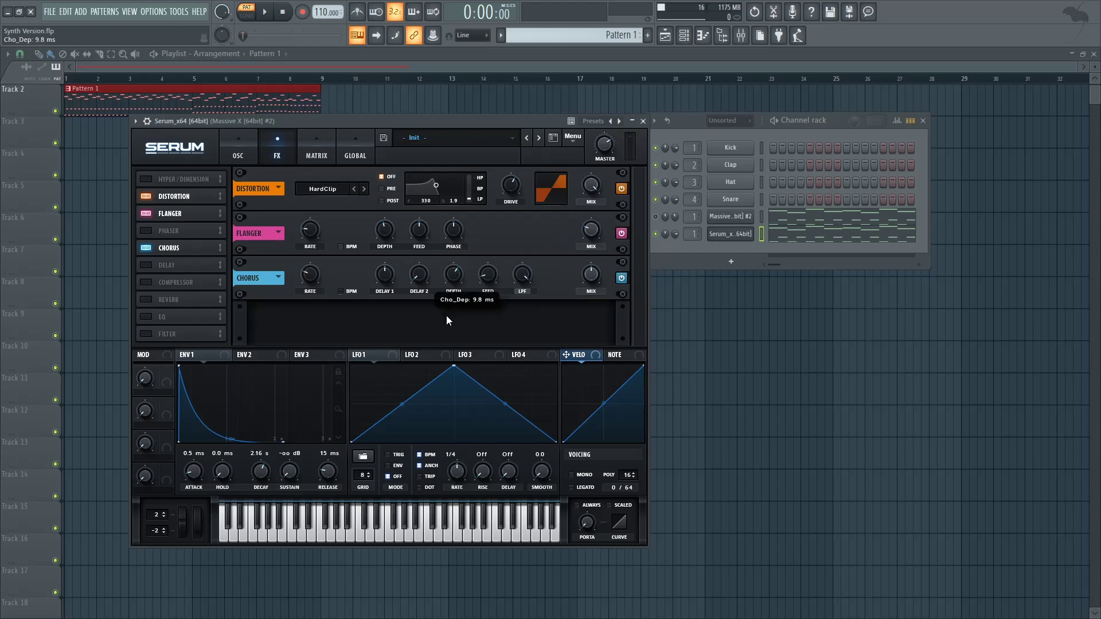
{"action": "left_click_drag", "start_coordinate": [596, 279], "coordinate": [596, 279]}
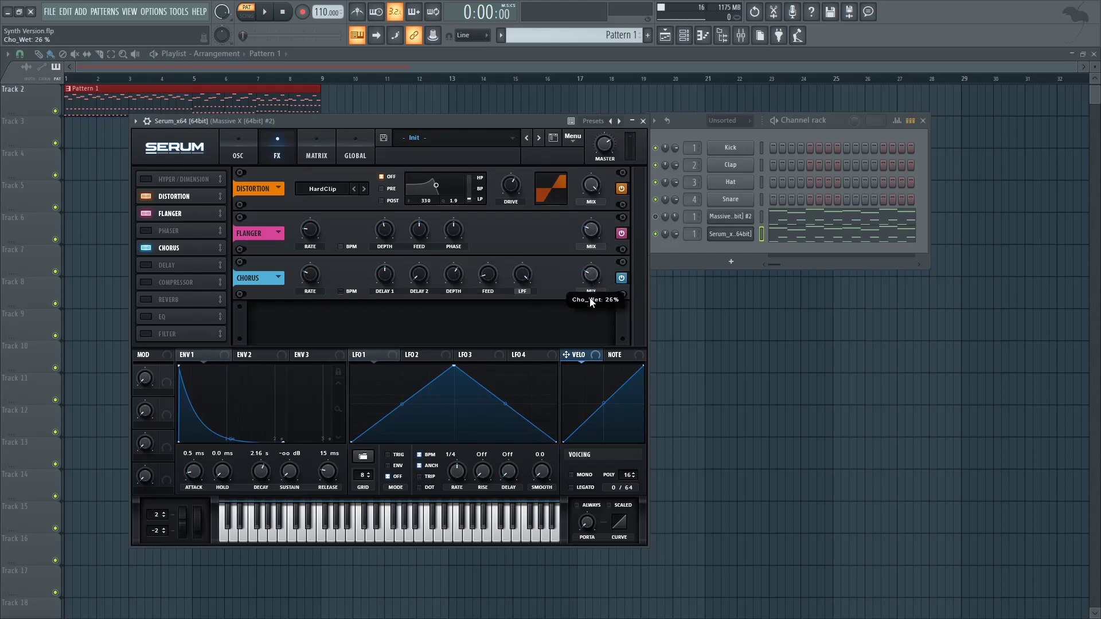
{"action": "key", "text": "space"}
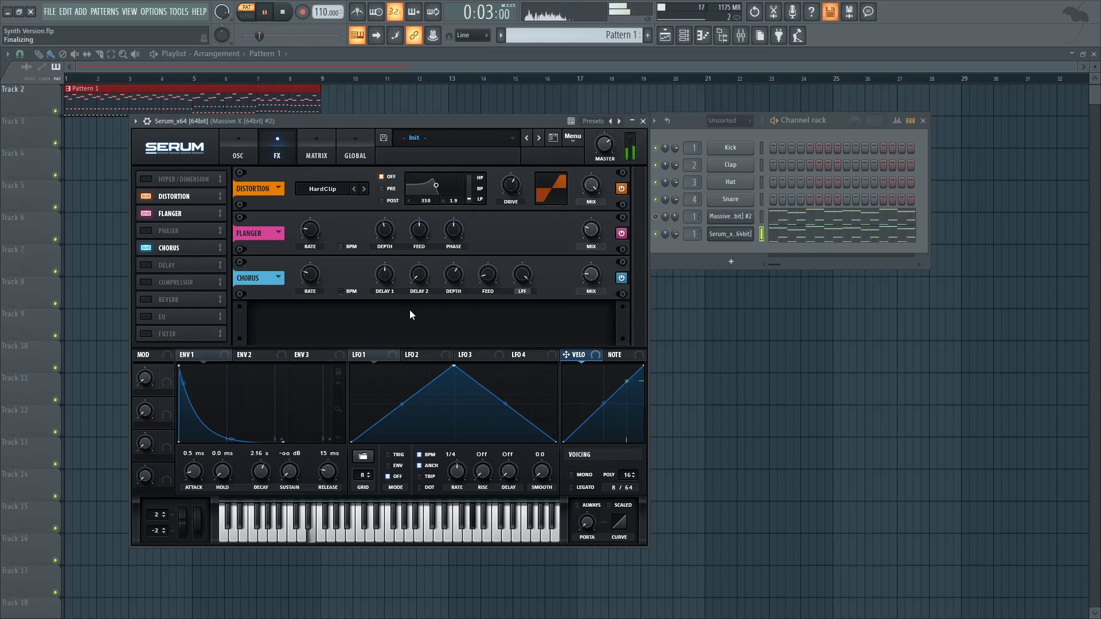
{"action": "key", "text": "space"}
Enable the compressor in multiband mode with a gain of about 2 dB and audition the pattern
{"action": "left_click", "coordinate": [145, 282]}
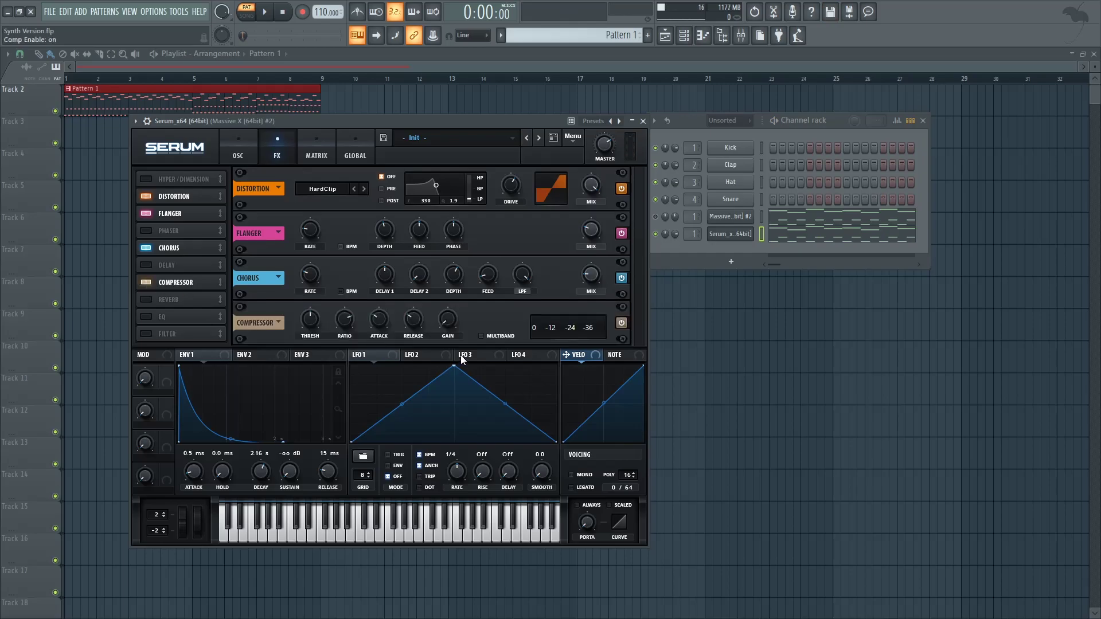
{"action": "left_click", "coordinate": [480, 336]}
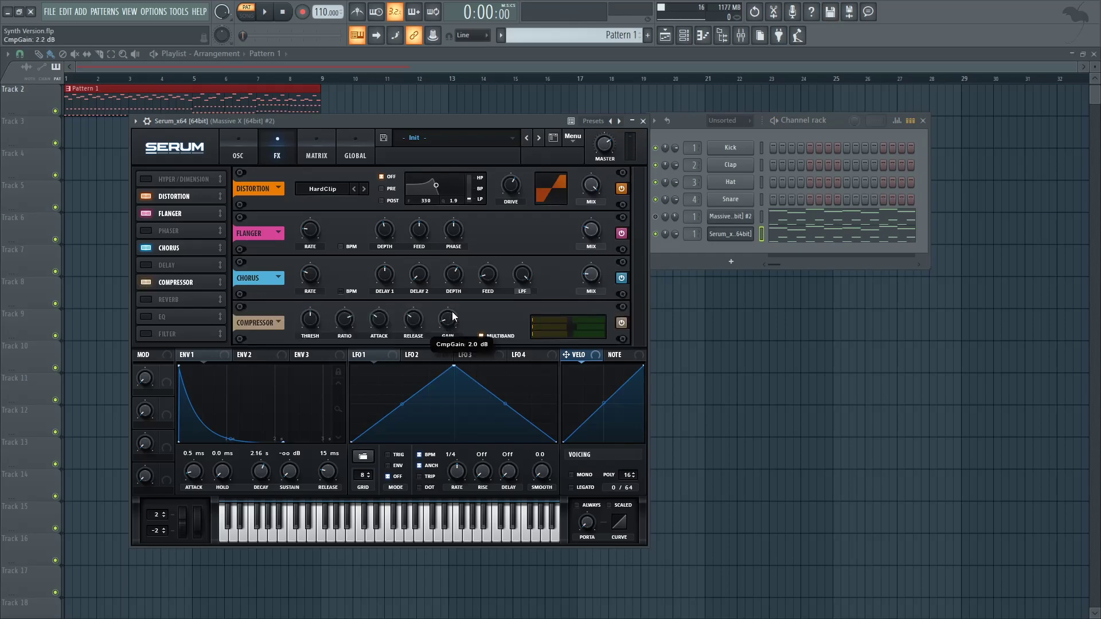
{"action": "key", "text": "space"}
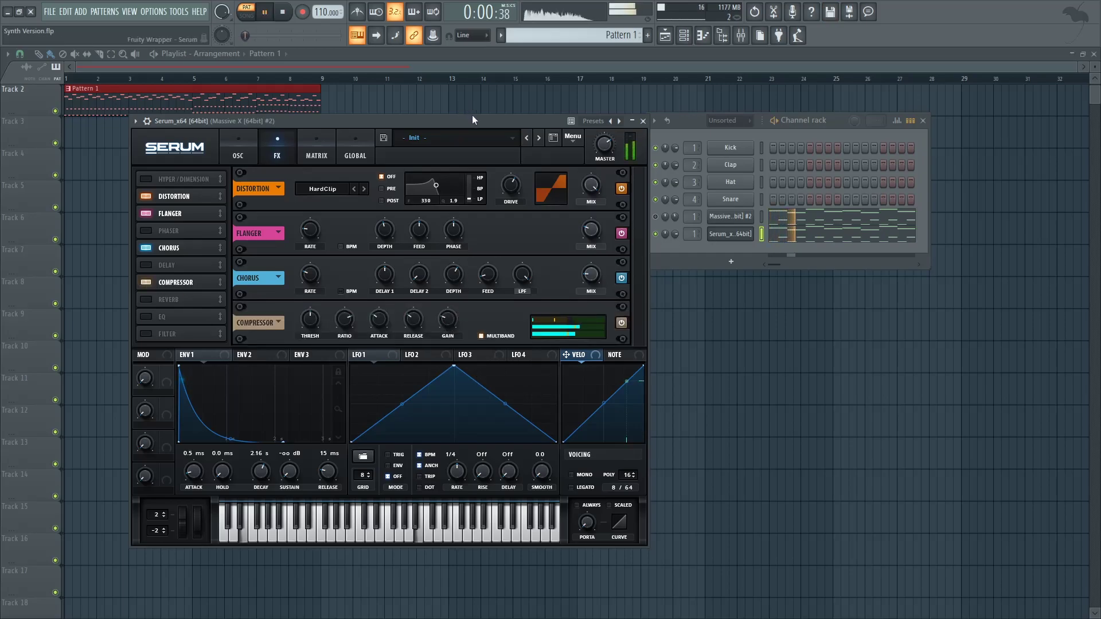
{"action": "left_click_drag", "start_coordinate": [475, 116], "coordinate": [484, 107]}
{"action": "key", "text": "space"}
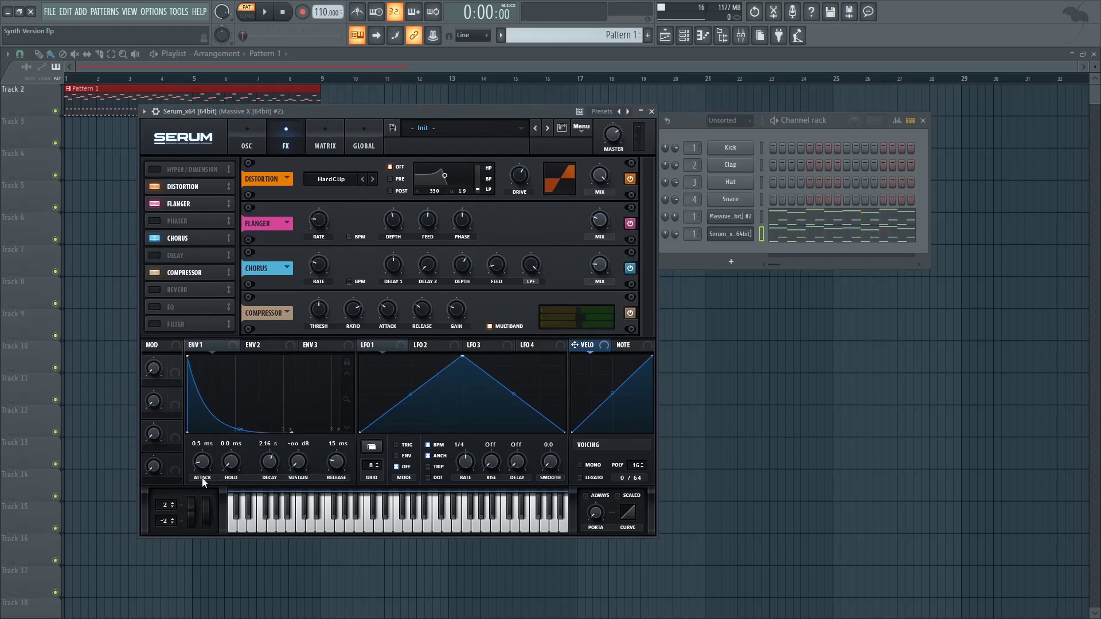
Set envelope 1's attack to 4.7 ms and audition the pattern
{"action": "left_click_drag", "start_coordinate": [206, 468], "coordinate": [209, 460]}
{"action": "key", "text": "space"}
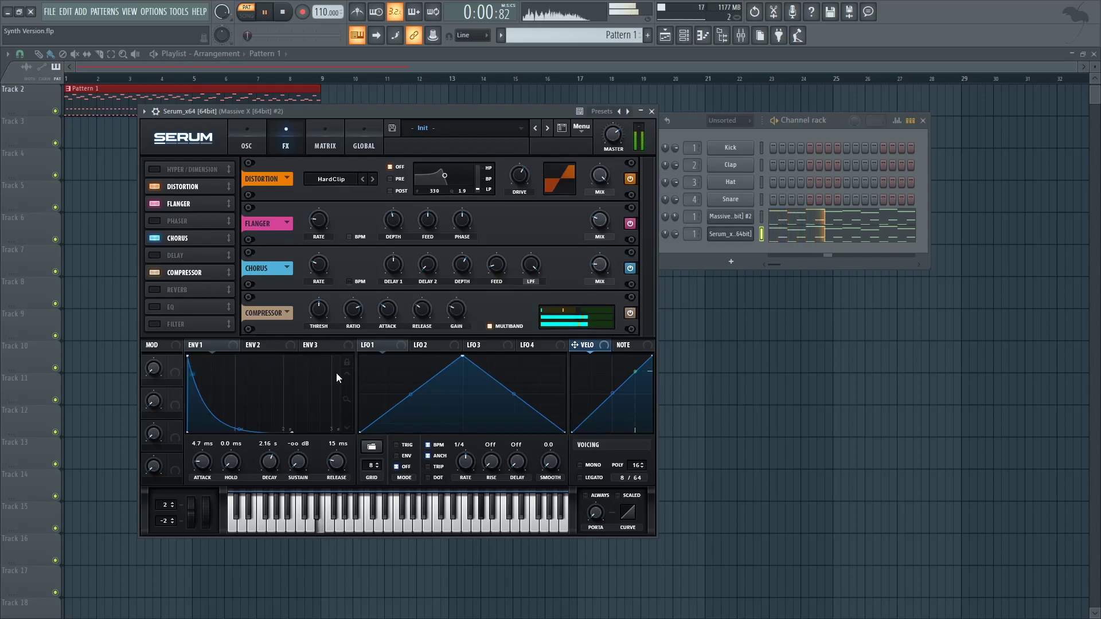
{"action": "key", "text": "space"}
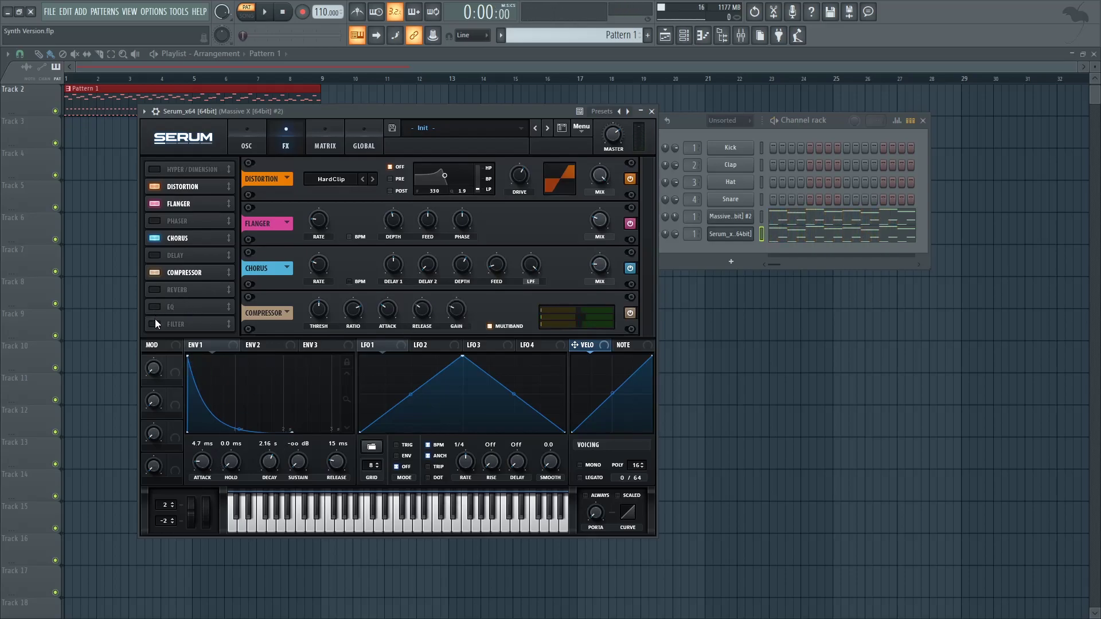
Enable the filter effect, choose the MG Low 12 type with a cutoff of 695 Hz, and audition it
{"action": "left_click", "coordinate": [156, 322]}
{"action": "scroll", "coordinate": [489, 298], "scroll_direction": "down", "scroll_amount": 2}
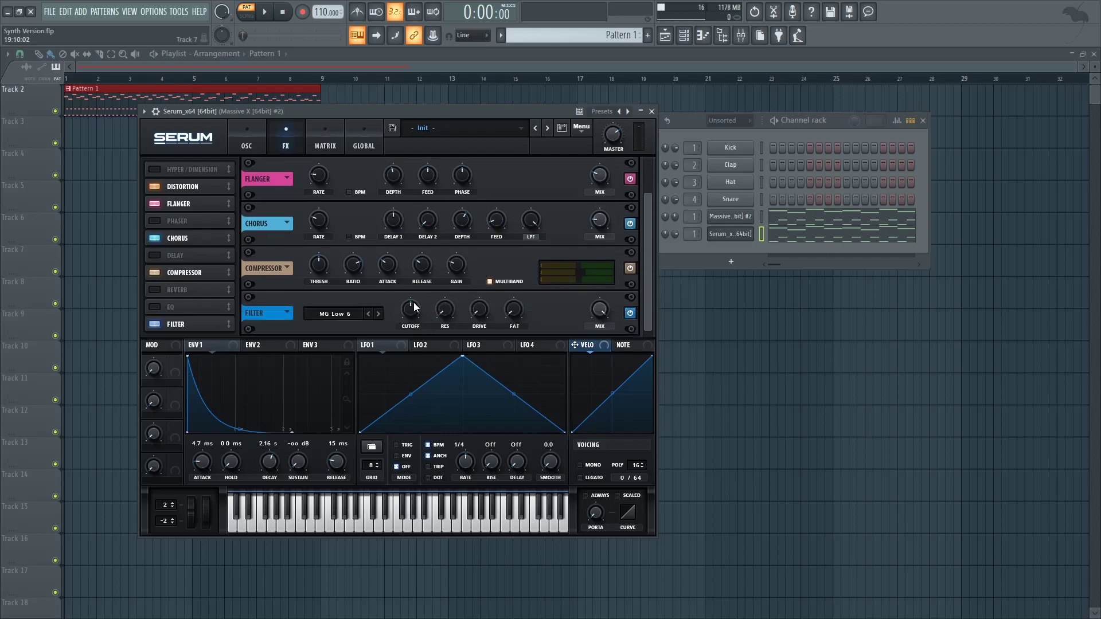
{"action": "key", "text": "space"}
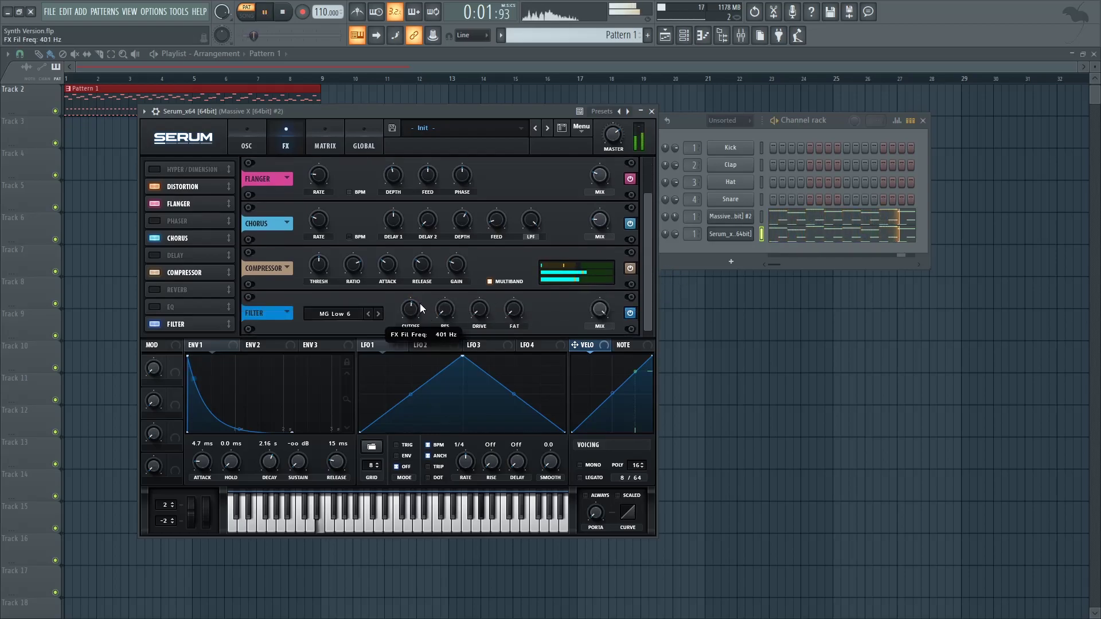
{"action": "left_click", "coordinate": [379, 315]}
{"action": "left_click", "coordinate": [379, 314]}
{"action": "left_click", "coordinate": [368, 314]}
{"action": "scroll", "coordinate": [415, 305], "scroll_direction": "up", "scroll_amount": 2}
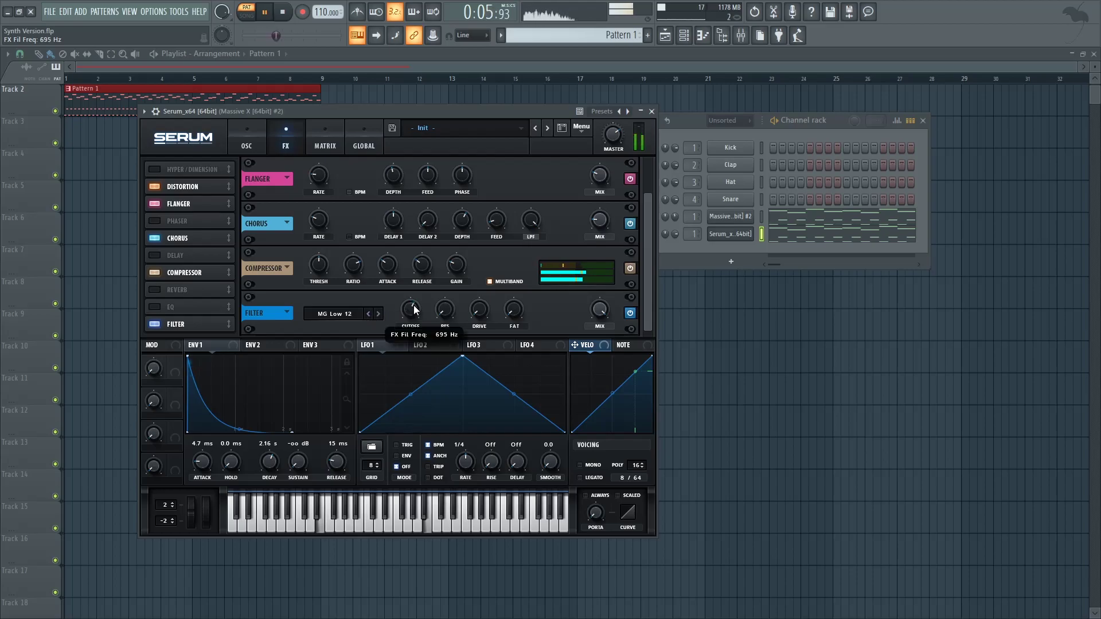
{"action": "key", "text": "space"}
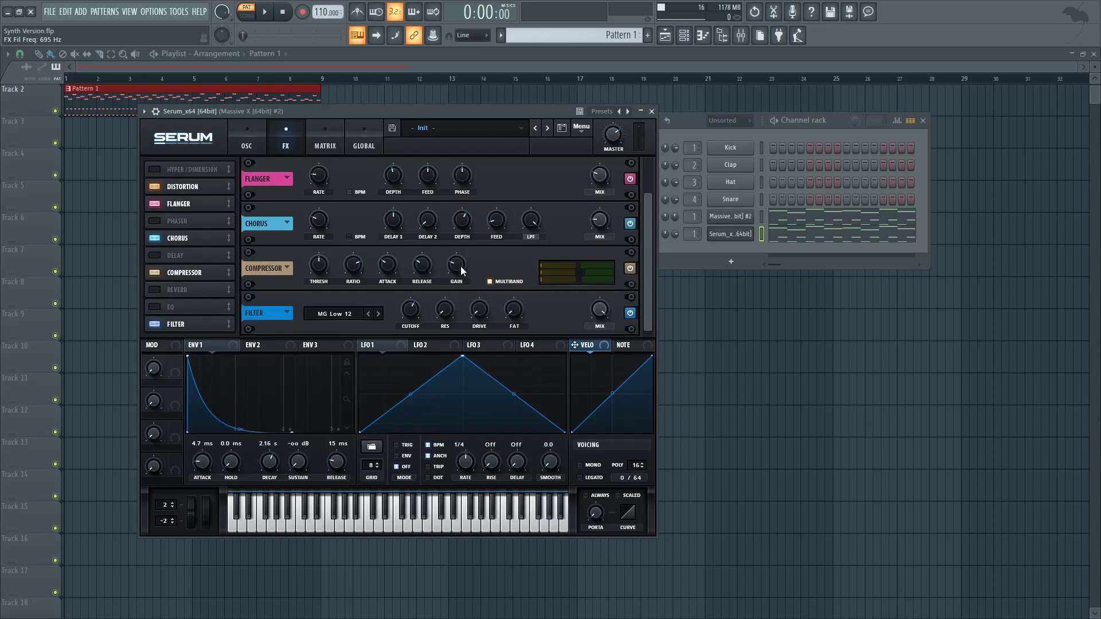
Set the filter effect's drive to 21% while the pattern plays
{"action": "key", "text": "space"}
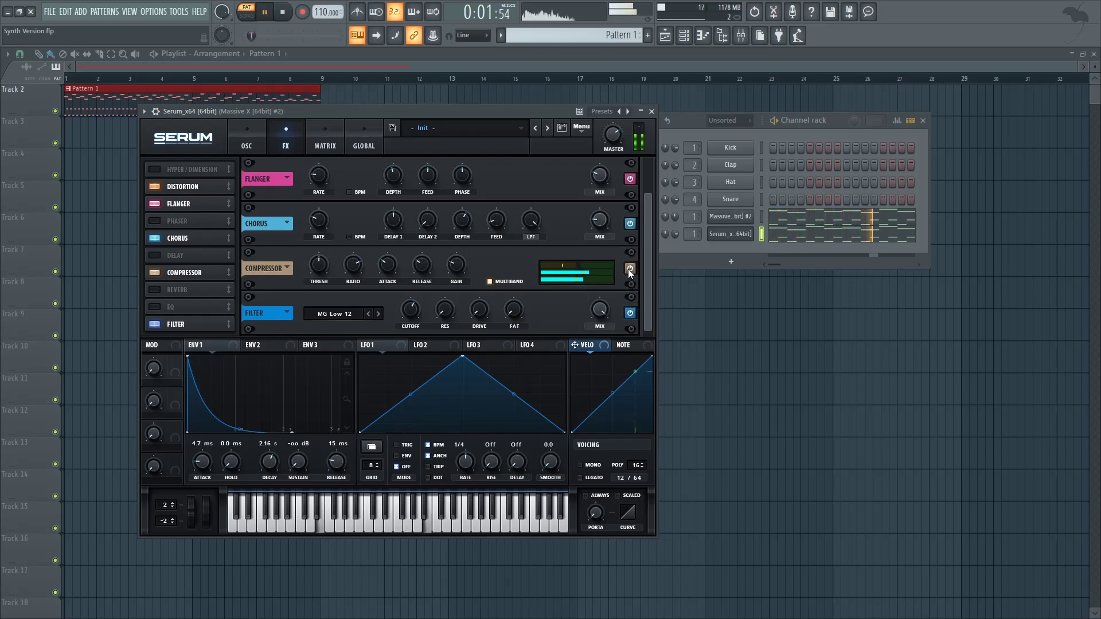
{"action": "mouse_move", "coordinate": [422, 311]}
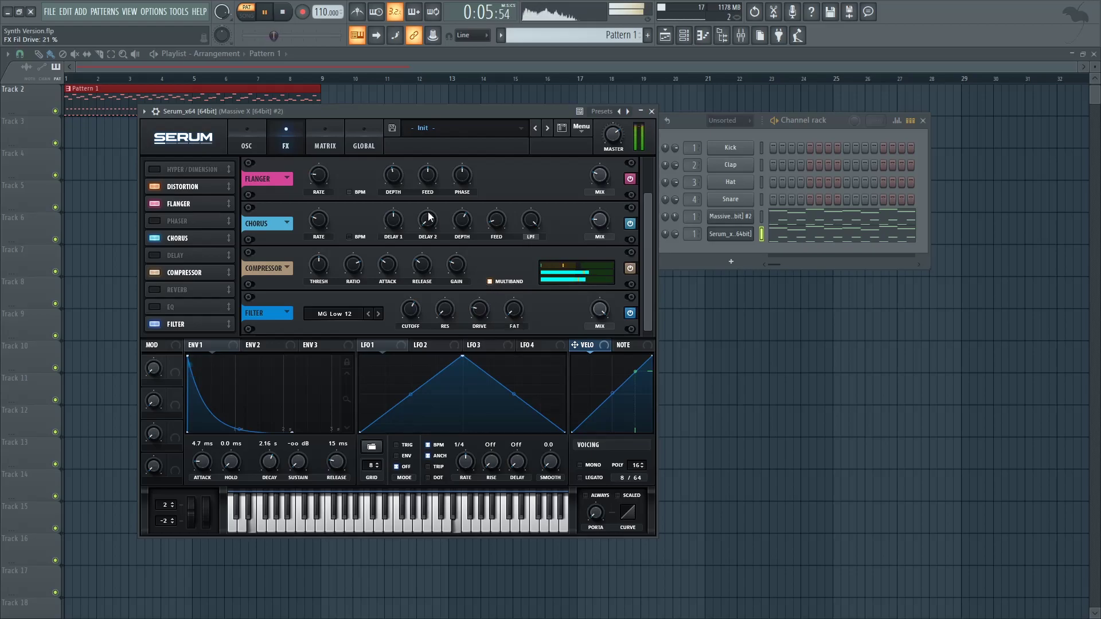
{"action": "key", "text": "space"}
Close Serum after returning to its oscillator view, open the Massive X instrument and move its window towards the middle of the workspace
{"action": "left_click", "coordinate": [252, 139]}
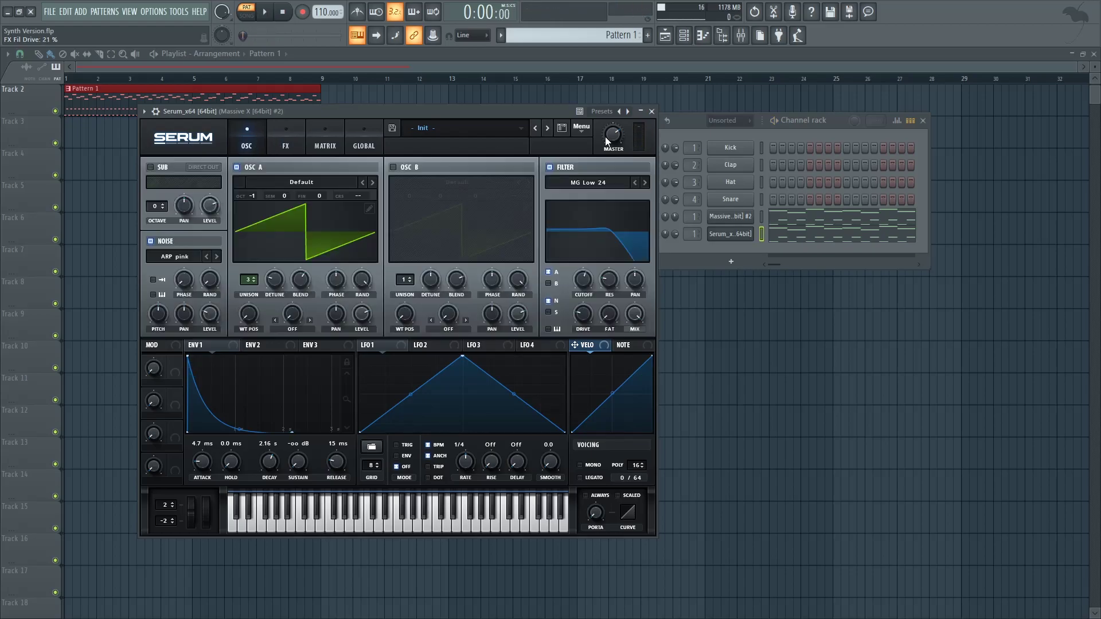
{"action": "left_click", "coordinate": [652, 112]}
{"action": "left_click", "coordinate": [655, 217]}
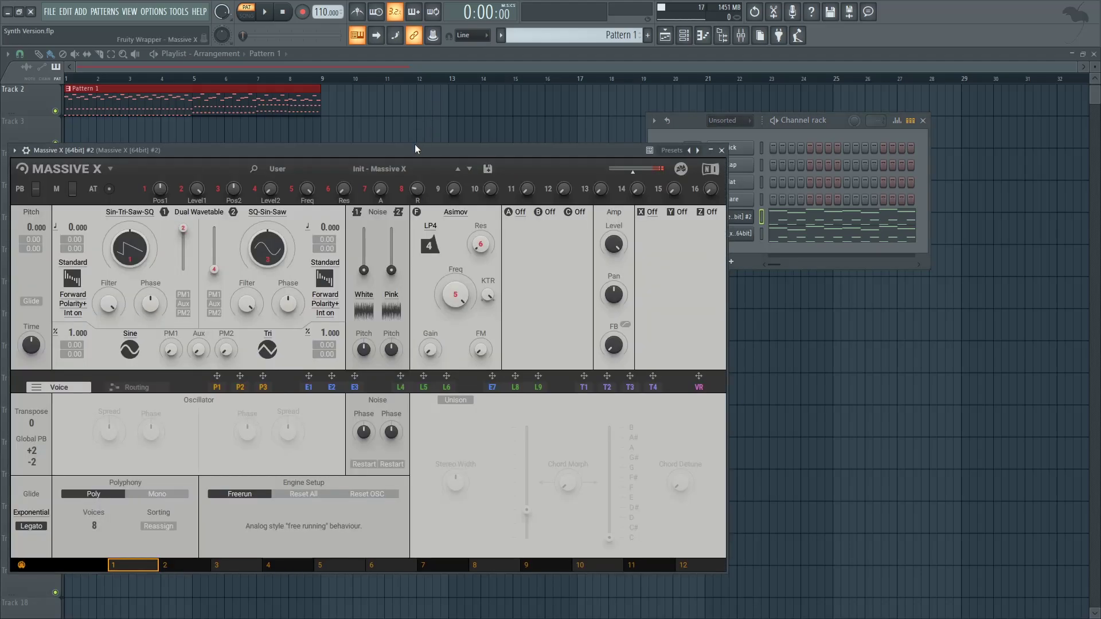
{"action": "left_click_drag", "start_coordinate": [415, 144], "coordinate": [509, 134]}
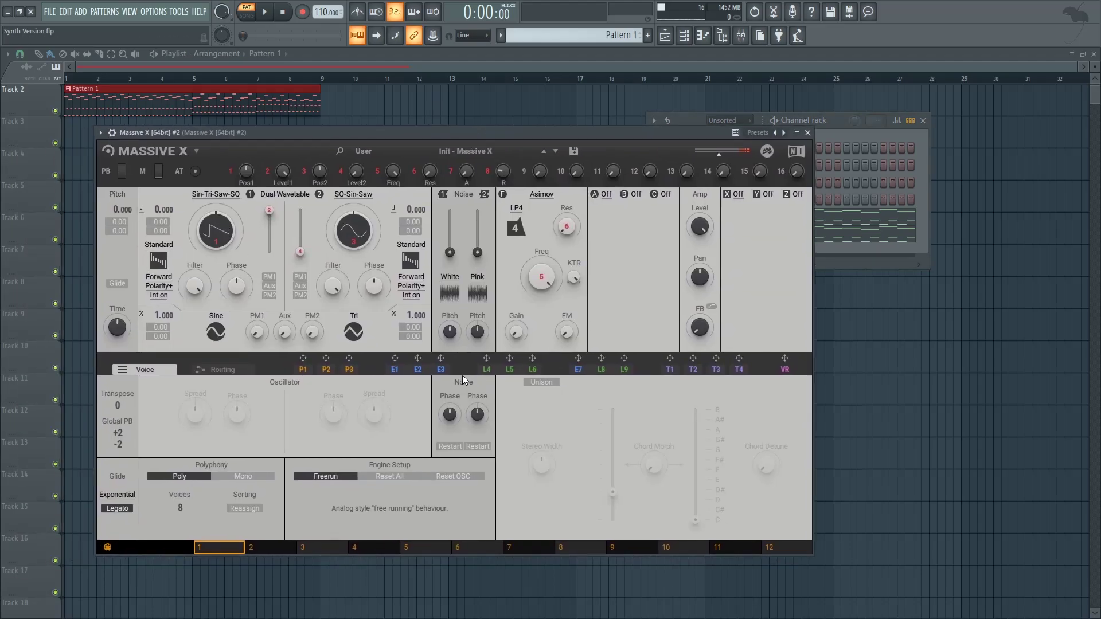
Enable unison with 2 voices in the voice settings, raise the spread slightly and audition the pattern
{"action": "left_click", "coordinate": [486, 369]}
{"action": "left_click", "coordinate": [164, 370]}
{"action": "left_click", "coordinate": [542, 383]}
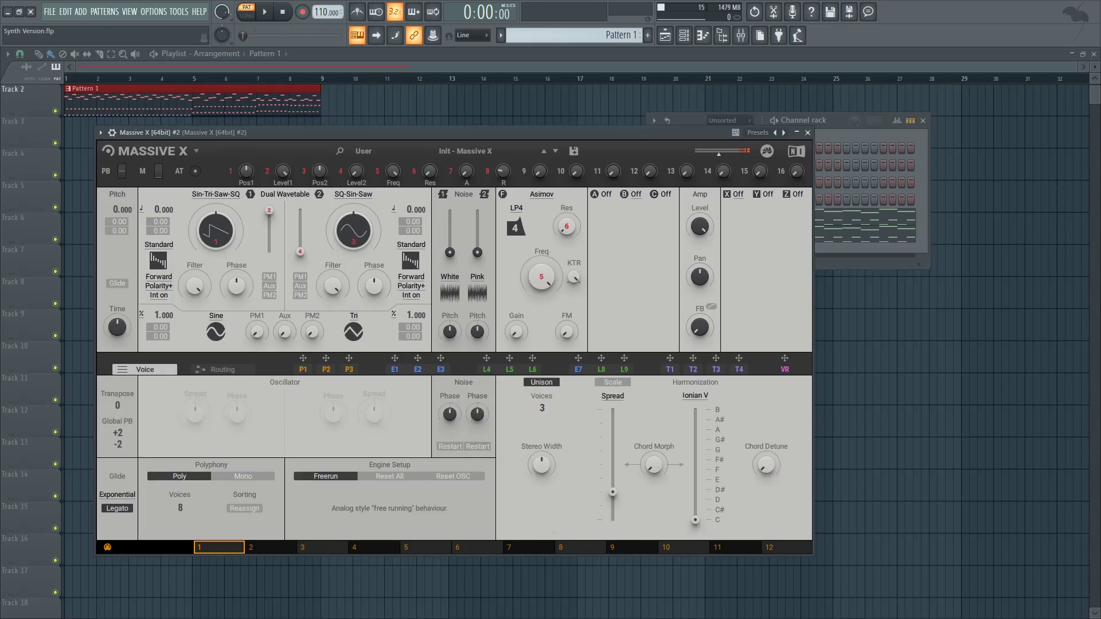
{"action": "key", "text": "space"}
{"action": "left_click_drag", "start_coordinate": [614, 491], "coordinate": [613, 489]}
{"action": "key", "text": "space"}
Set the first wavetable oscillator's pitch to -12 and play the pattern to check it
{"action": "left_click_drag", "start_coordinate": [156, 211], "coordinate": [156, 218]}
{"action": "key", "text": "space"}
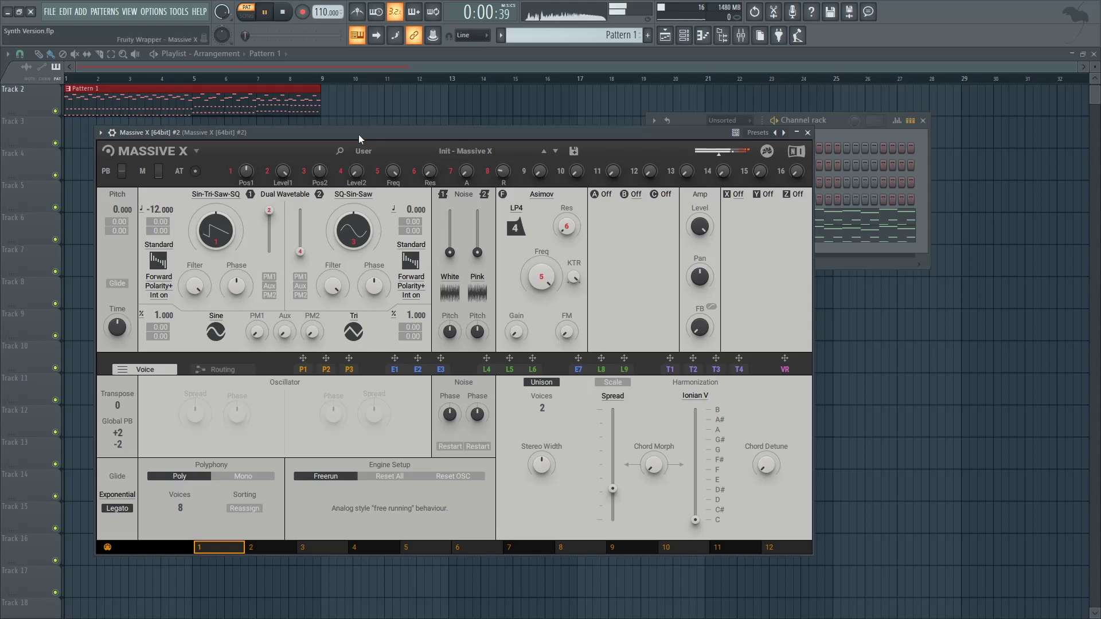
{"action": "key", "text": "space"}
Show the envelope modulators and listen to the pattern with the current amp envelope
{"action": "left_click", "coordinate": [411, 371]}
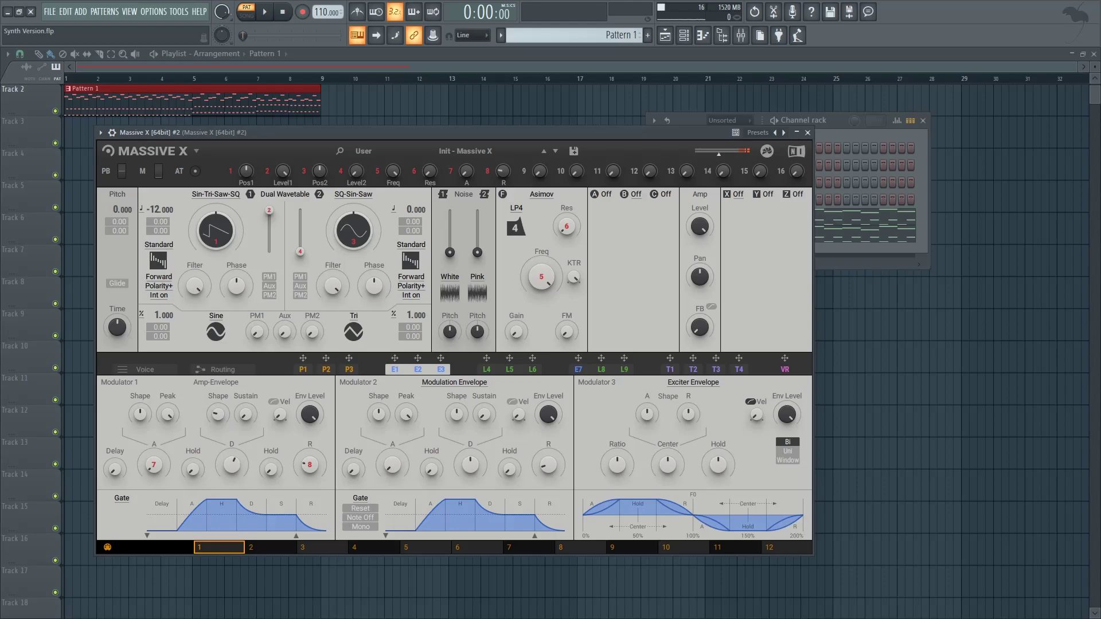
{"action": "key", "text": "space"}
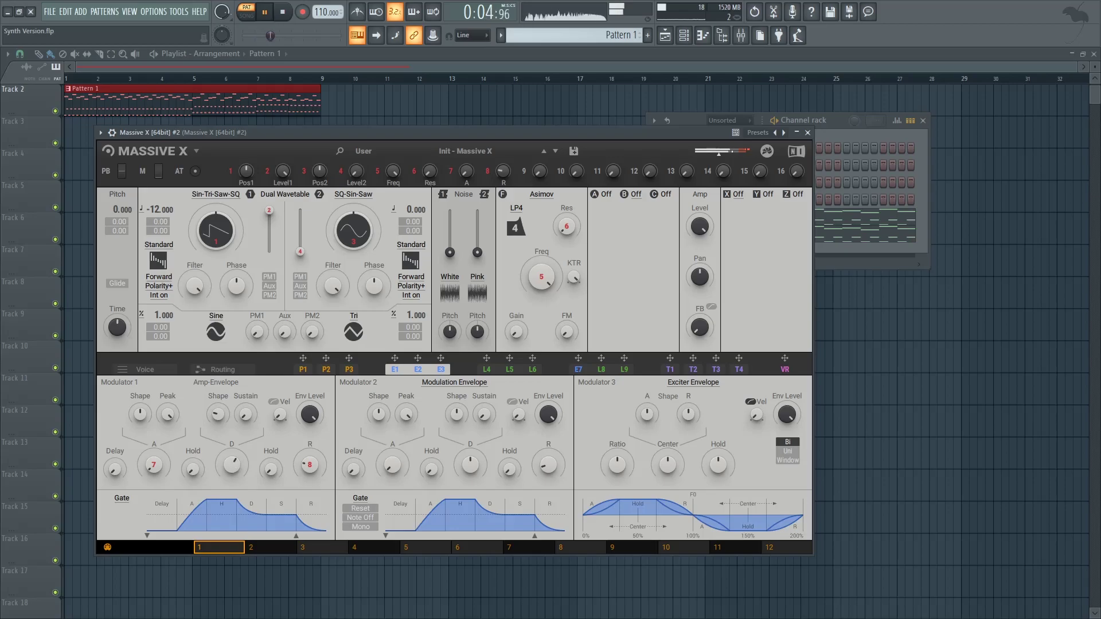
{"action": "key", "text": "space"}
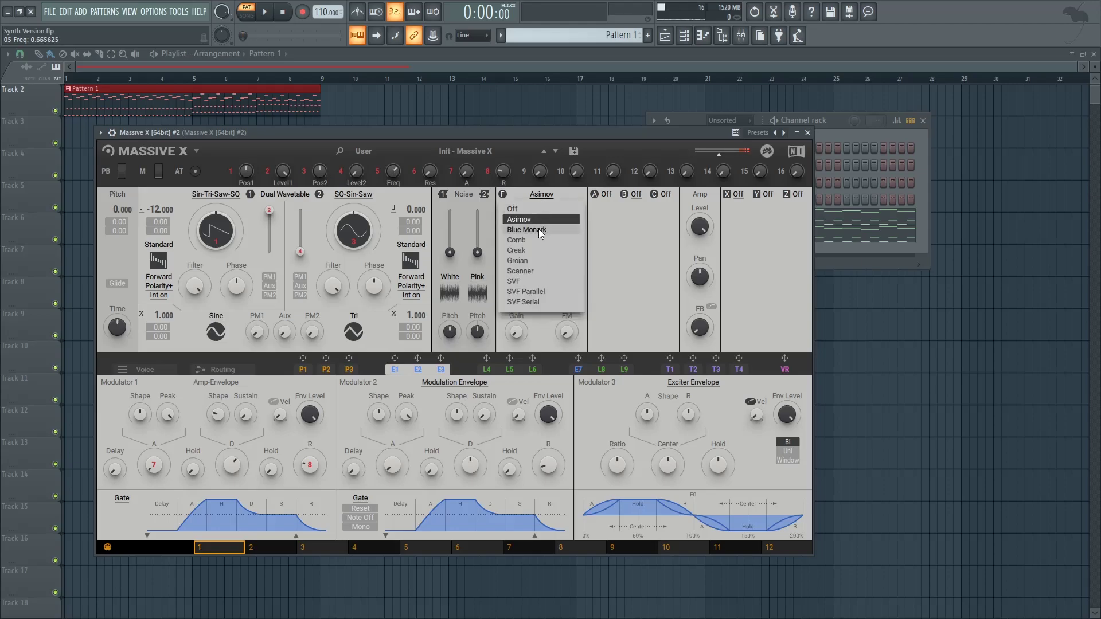
Change the filter to Blue Monark with a frequency of about 0.59, raise the resonance slightly and audition it
{"action": "left_click", "coordinate": [539, 229]}
{"action": "left_click_drag", "start_coordinate": [542, 279], "coordinate": [542, 281]}
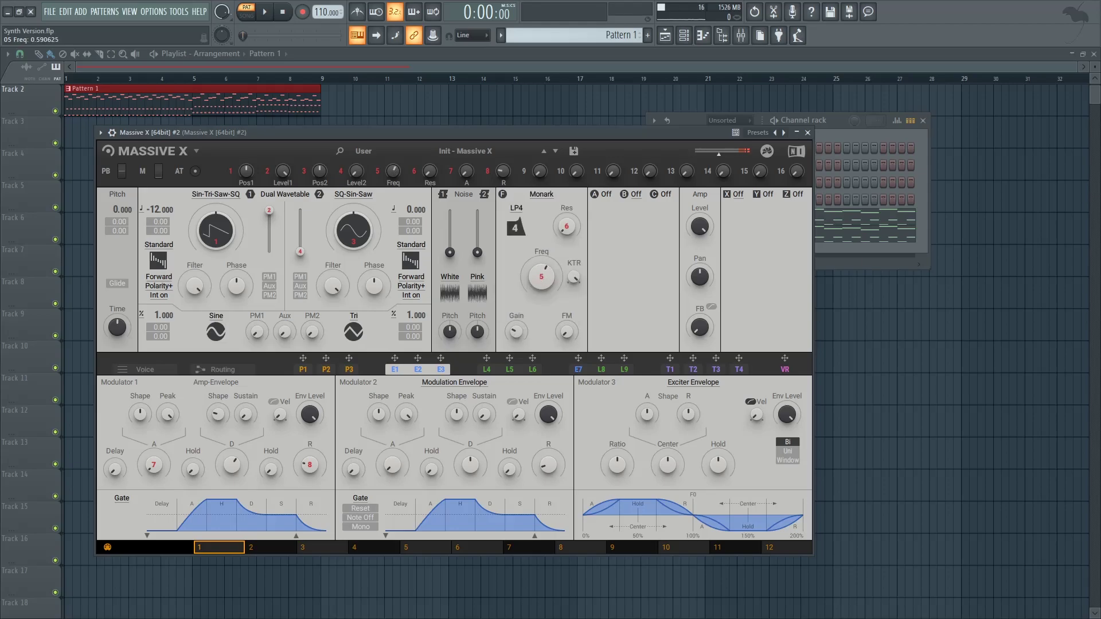
{"action": "left_click_drag", "start_coordinate": [567, 226], "coordinate": [567, 231]}
{"action": "key", "text": "space"}
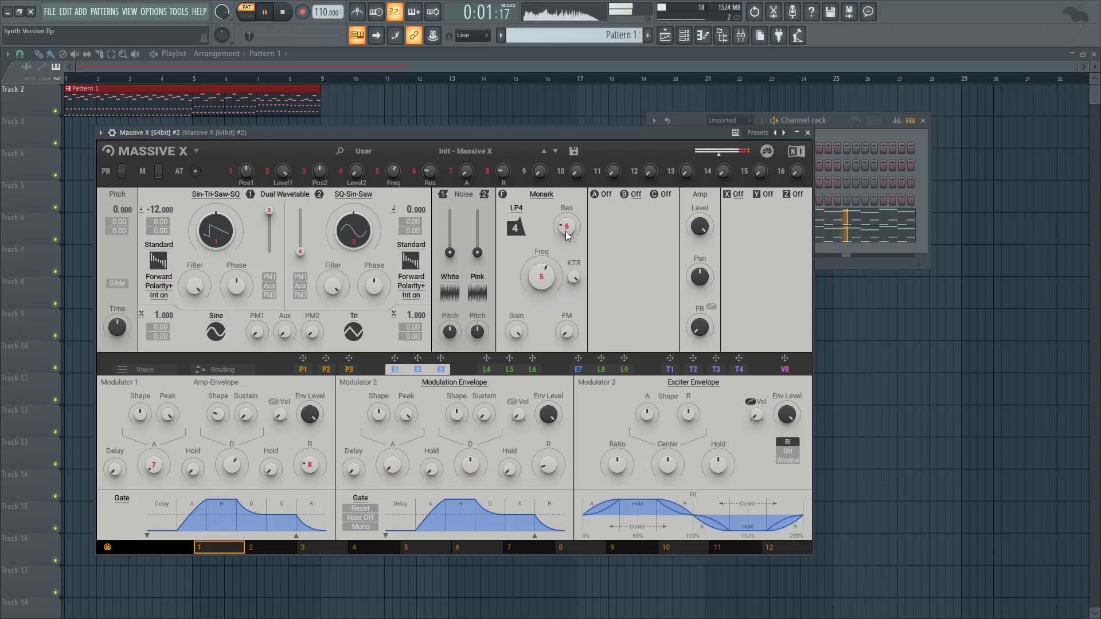
{"action": "key", "text": "space"}
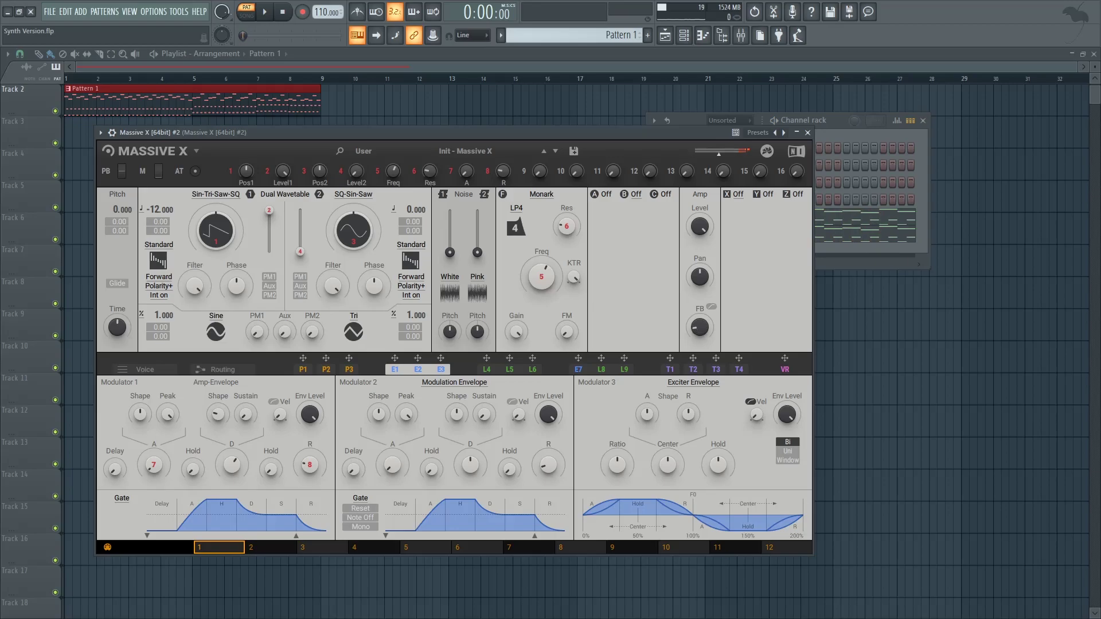
Raise the feedback level in the amp section and audition the pattern
{"action": "key", "text": "space"}
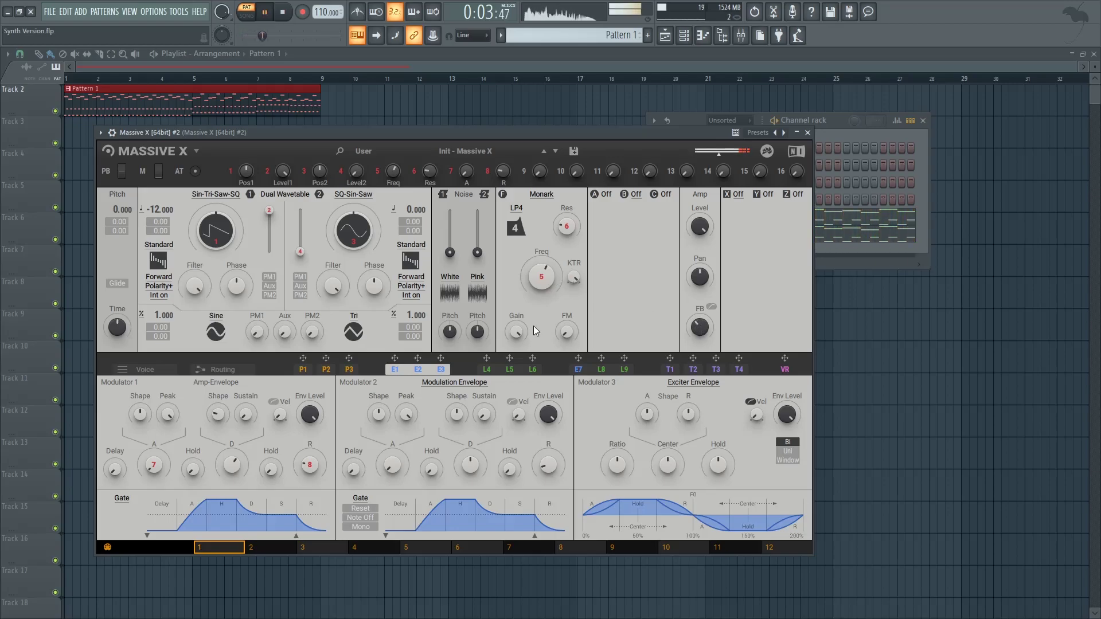
{"action": "key", "text": "space"}
Assign LFO 4 to the filter frequency with a positive modulation amount and start the pattern
{"action": "left_click", "coordinate": [487, 370]}
{"action": "left_click_drag", "start_coordinate": [486, 360], "coordinate": [532, 302]}
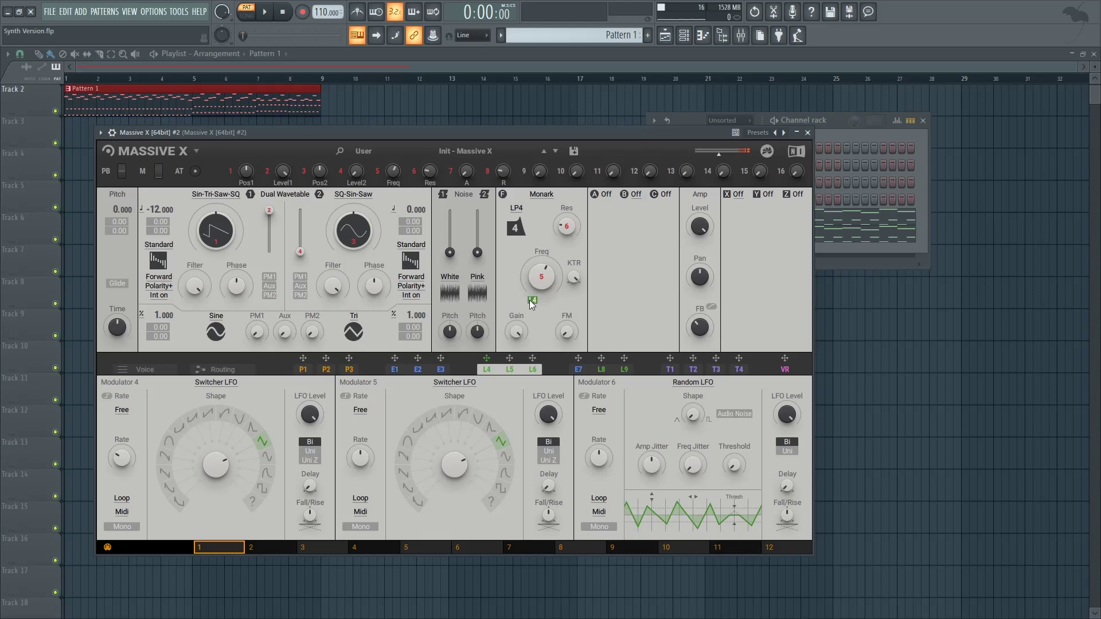
{"action": "key", "text": "space"}
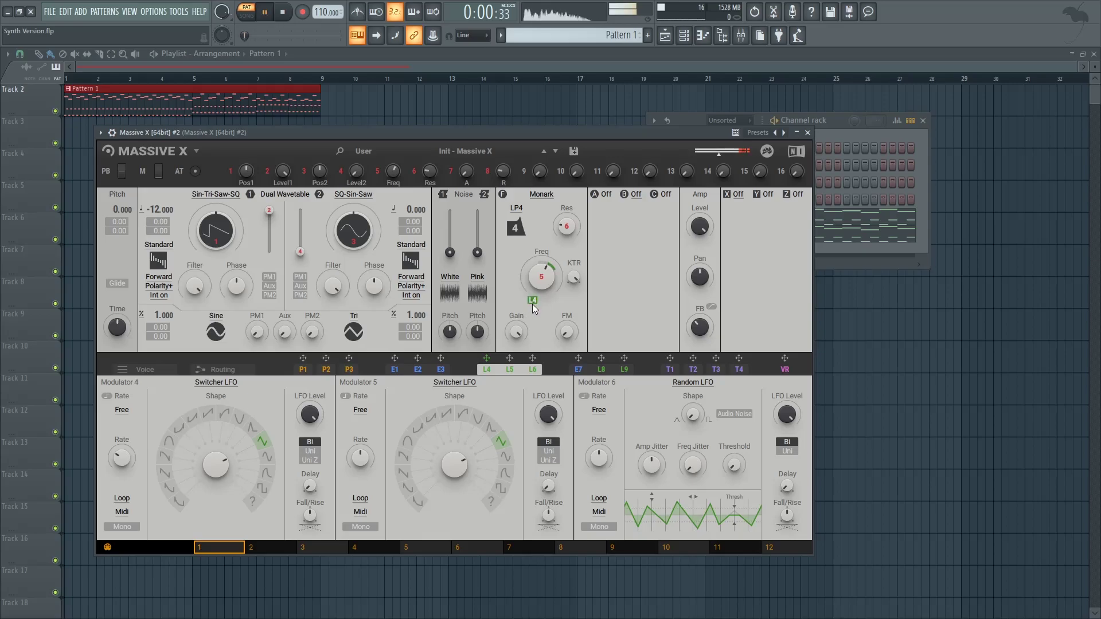
Switch LFO 4 to Uni mode, slow its rate and lower the filter frequency to about 0.54
{"action": "left_click", "coordinate": [310, 451]}
{"action": "left_click_drag", "start_coordinate": [118, 458], "coordinate": [118, 466]}
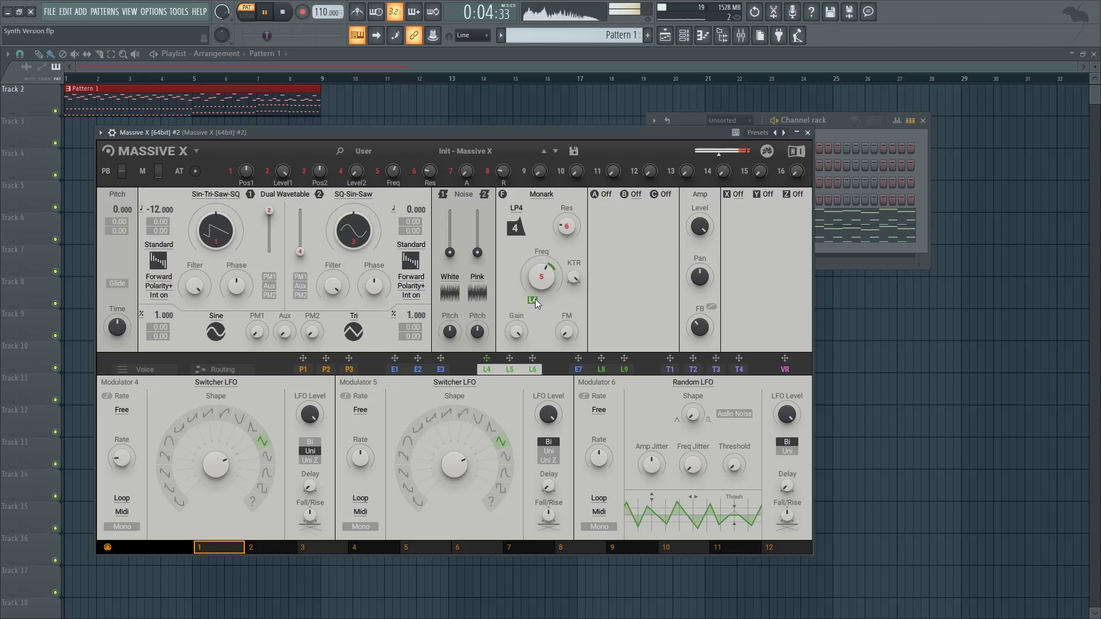
{"action": "left_click_drag", "start_coordinate": [539, 281], "coordinate": [538, 286]}
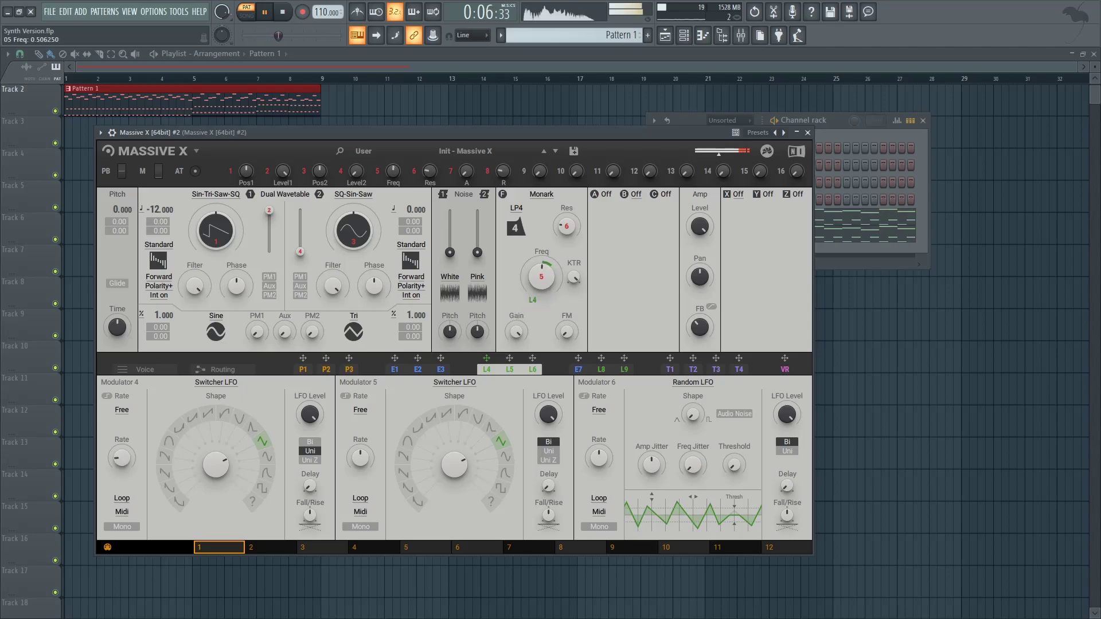
{"action": "key", "text": "space"}
Load Quad Chorus in effect slot X, reduce its mix and distance, and audition the pattern
{"action": "left_click", "coordinate": [736, 194]}
{"action": "left_click", "coordinate": [759, 271]}
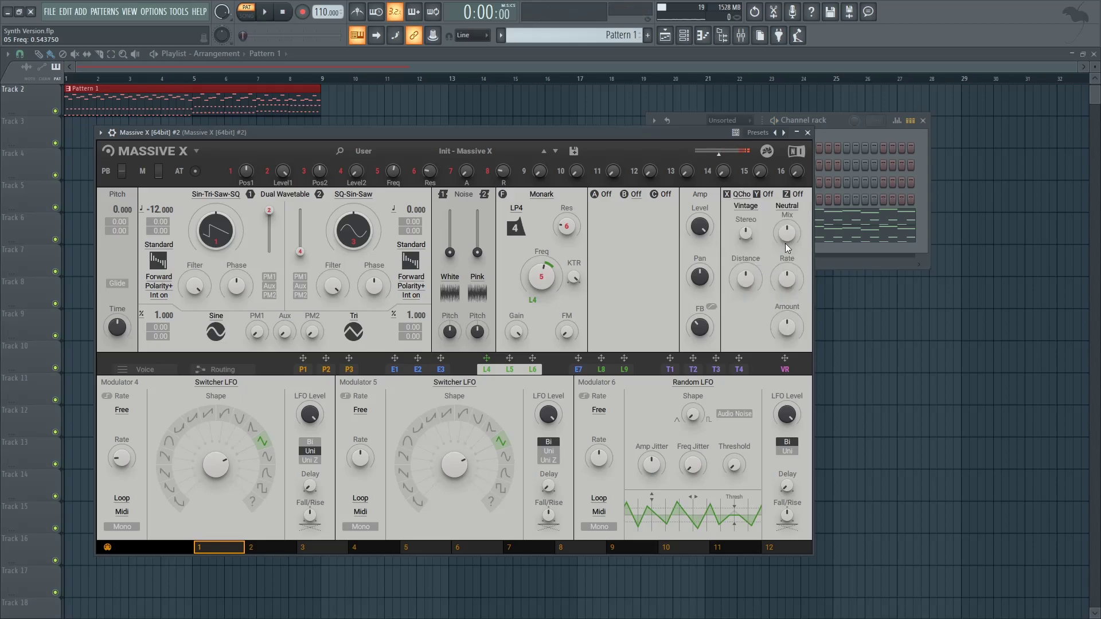
{"action": "key", "text": "space"}
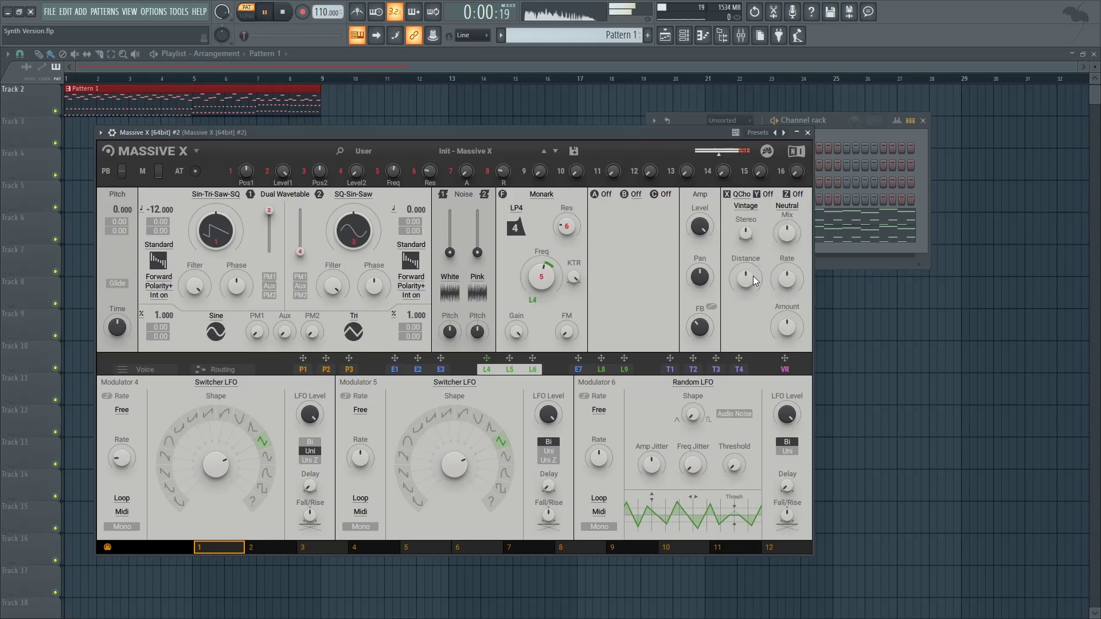
{"action": "key", "text": "space"}
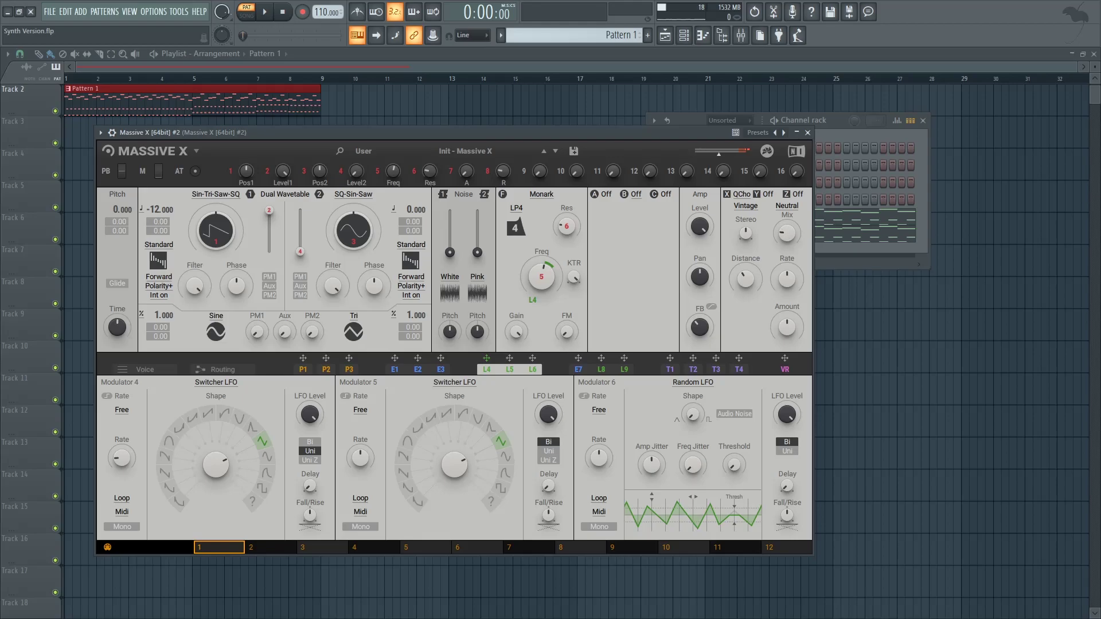
Load the Flanger in effect slot Y, reduce its mix, rate and amount, and audition the pattern
{"action": "left_click", "coordinate": [770, 194]}
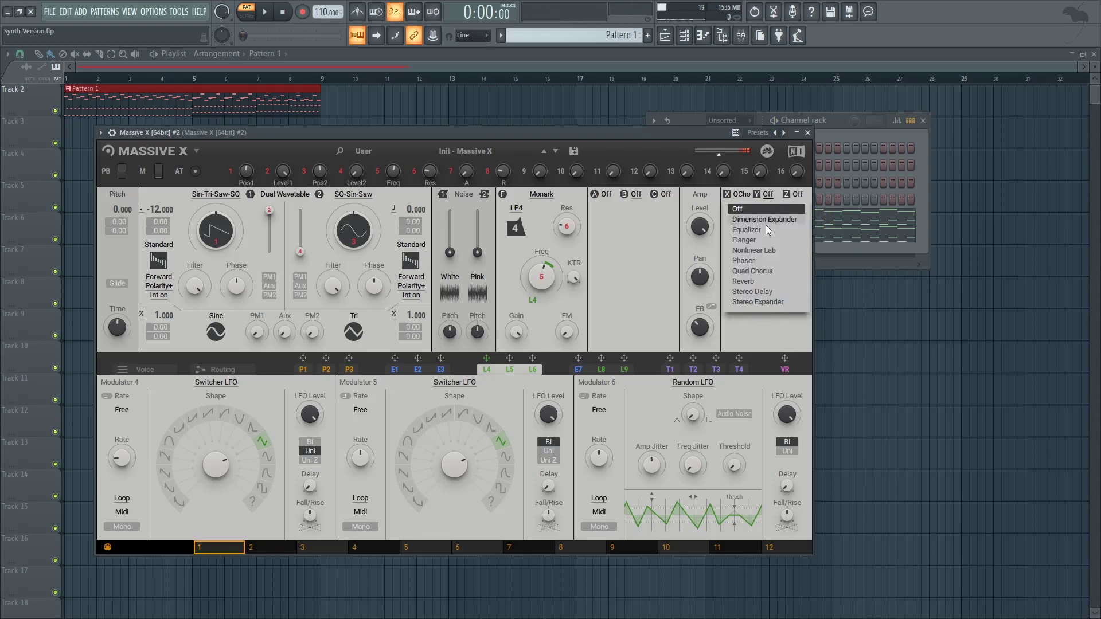
{"action": "left_click", "coordinate": [757, 239]}
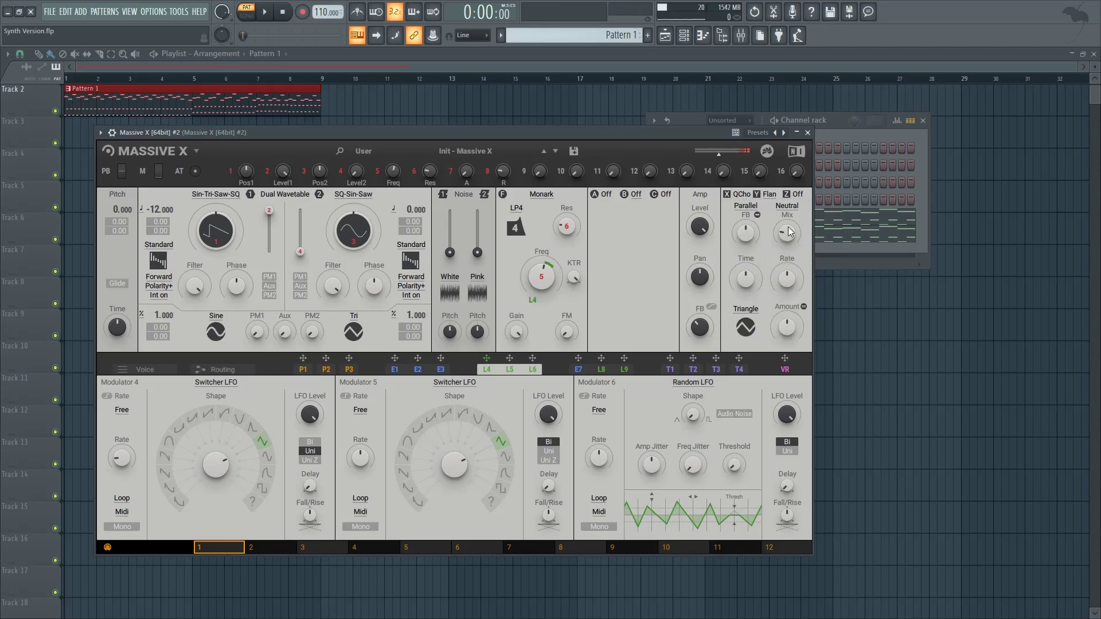
{"action": "key", "text": "space"}
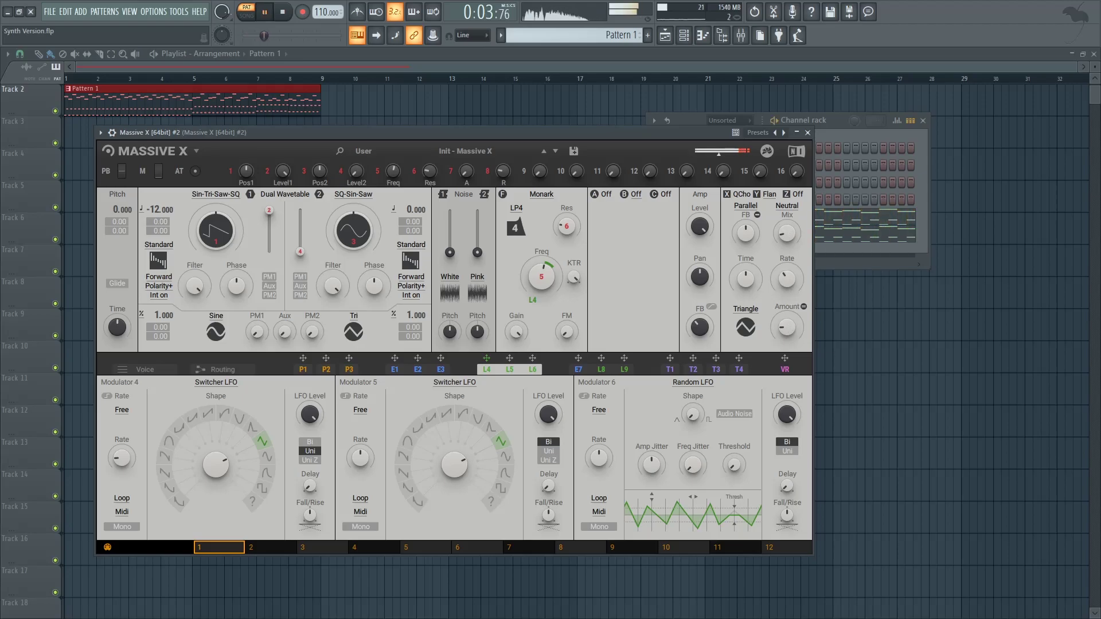
{"action": "key", "text": "space"}
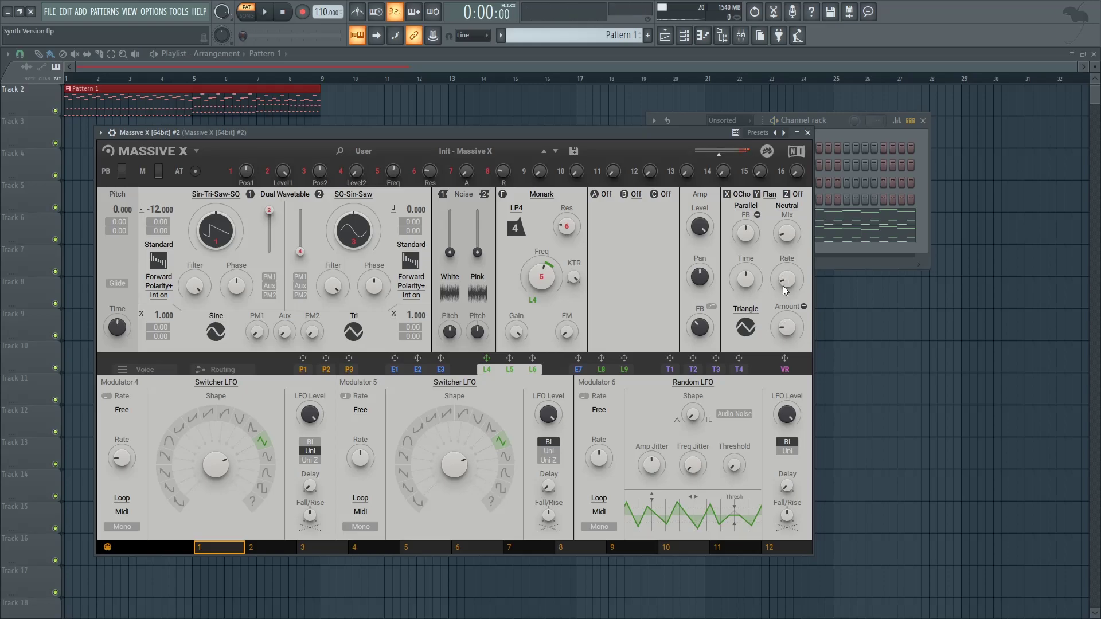
{"action": "key", "text": "space"}
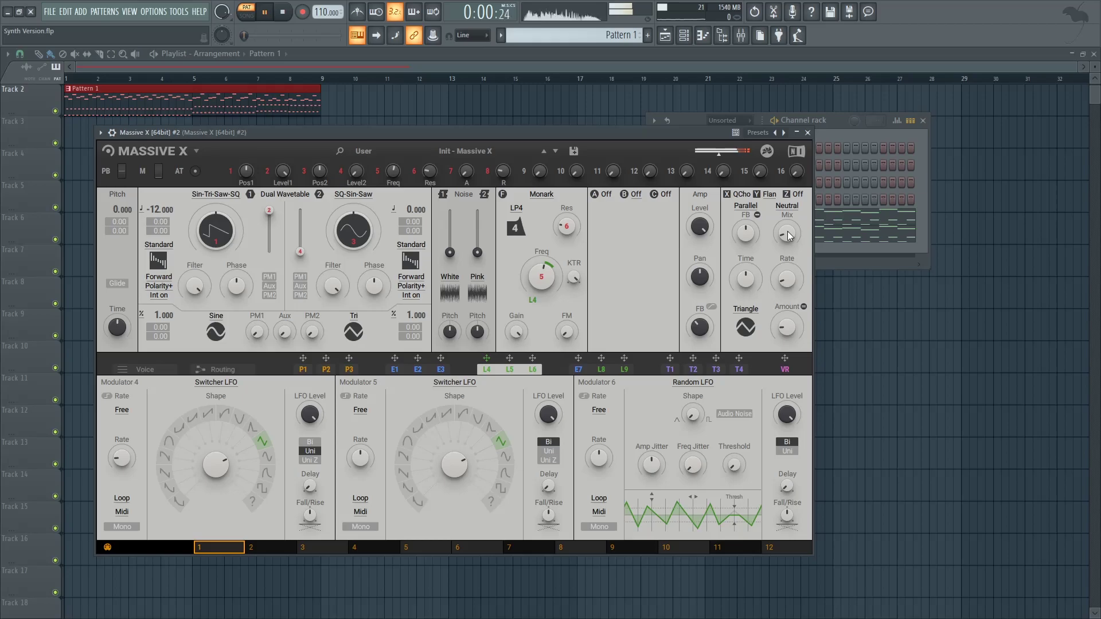
{"action": "key", "text": "space"}
Switch the Flanger's stereo mode to Wide and its character to Bass, and audition the pattern
{"action": "left_click", "coordinate": [746, 206]}
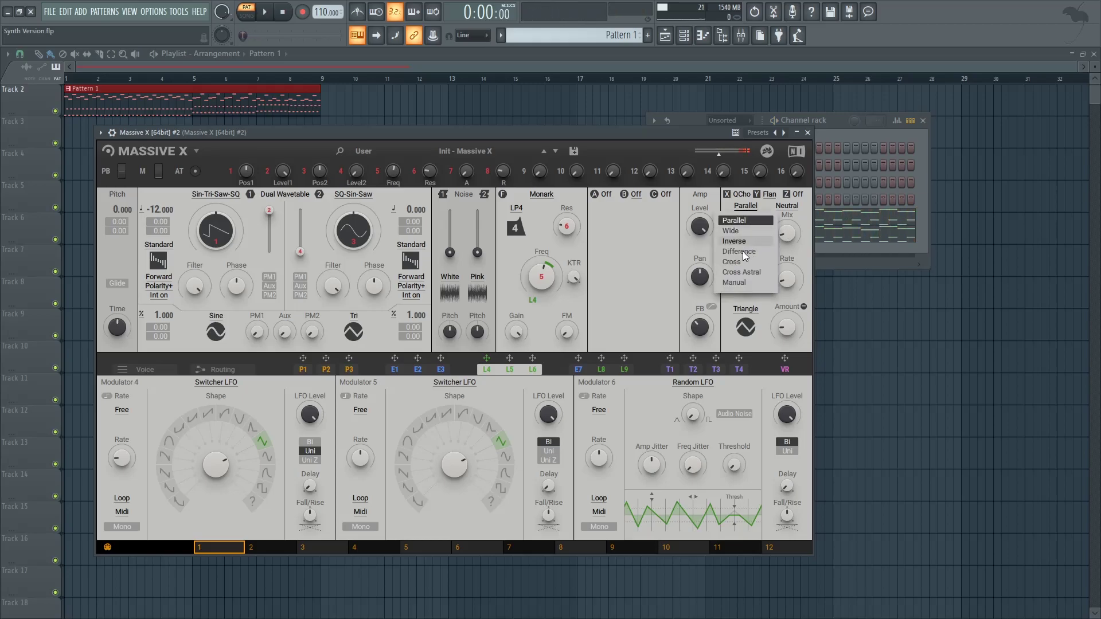
{"action": "left_click", "coordinate": [735, 234]}
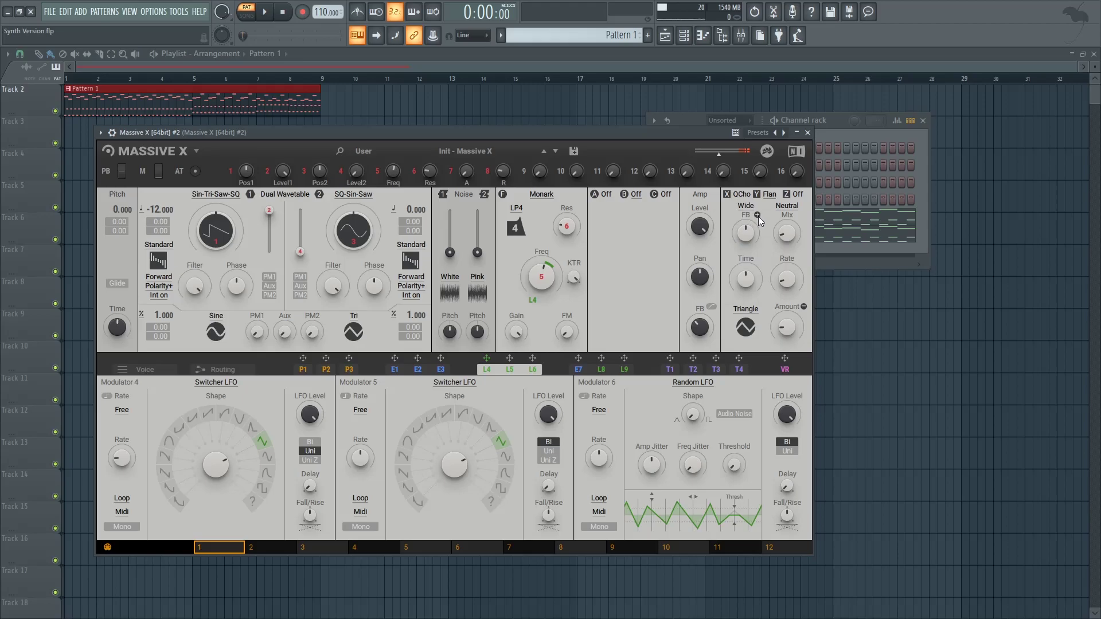
{"action": "left_click", "coordinate": [787, 206]}
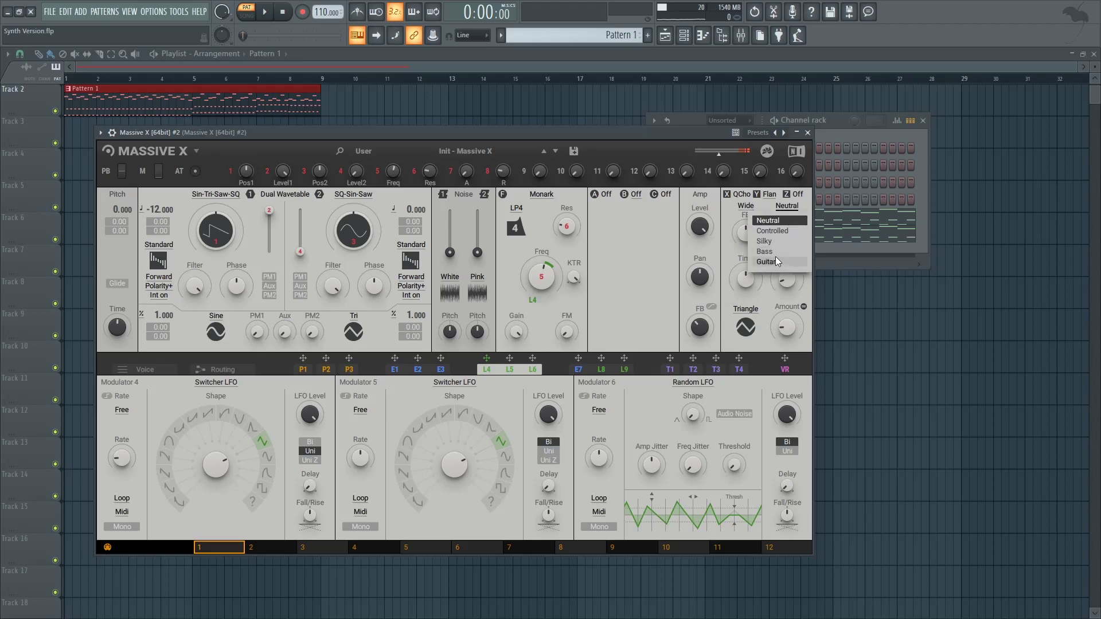
{"action": "left_click", "coordinate": [766, 252]}
{"action": "key", "text": "space"}
{"action": "key", "text": "space"}
Load Distortion in insert slot B, raise its drive slightly, reduce its mix, and audition the pattern
{"action": "left_click", "coordinate": [635, 195]}
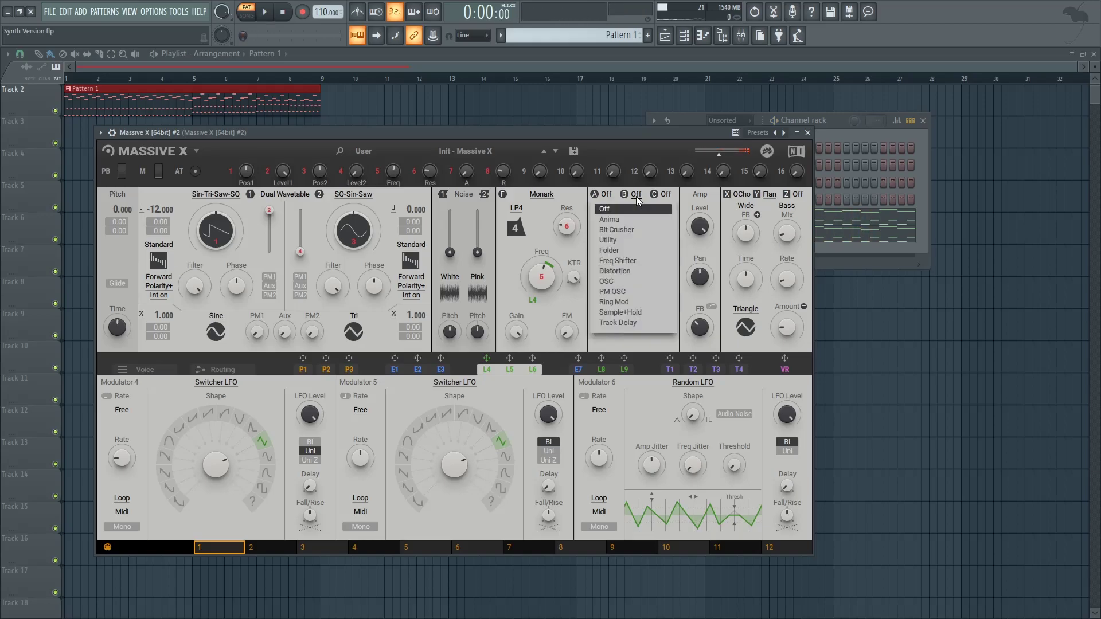
{"action": "left_click", "coordinate": [635, 271]}
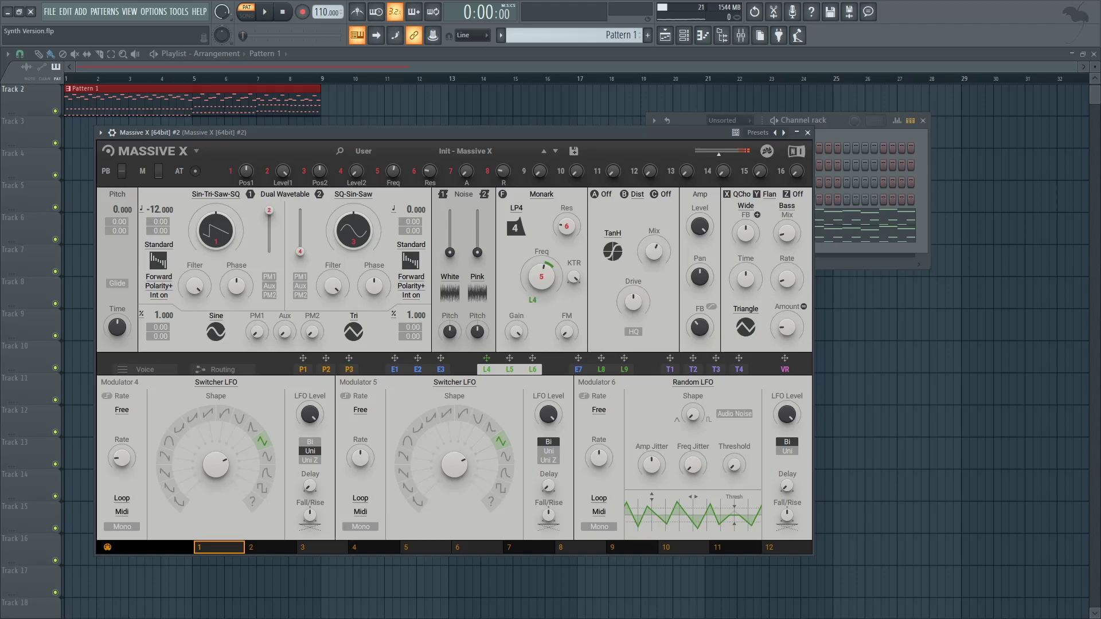
{"action": "key", "text": "space"}
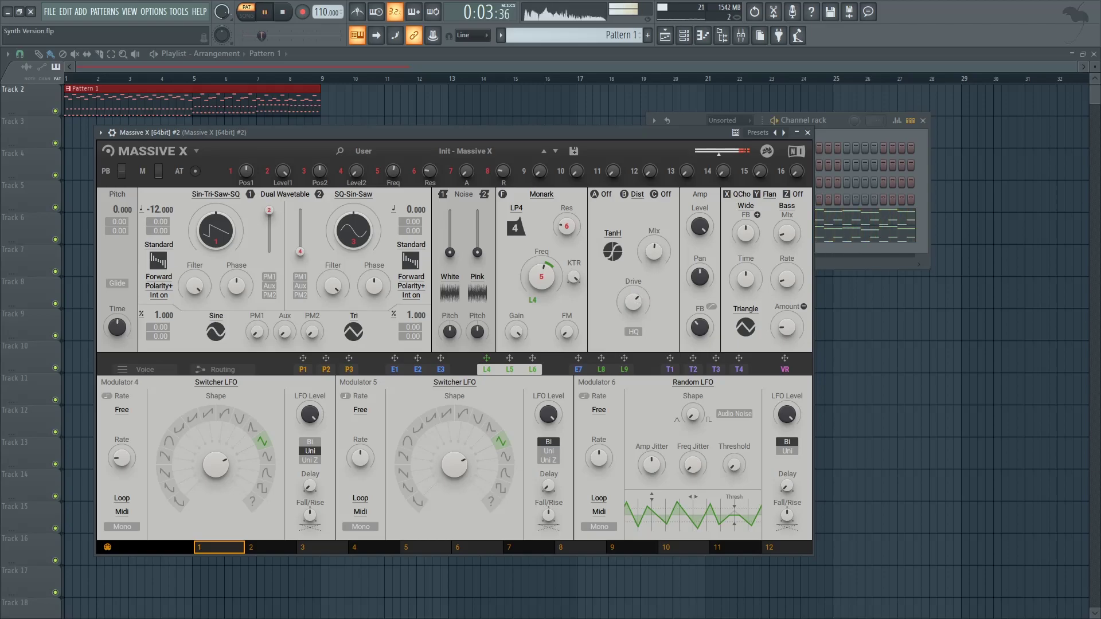
{"action": "key", "text": "space"}
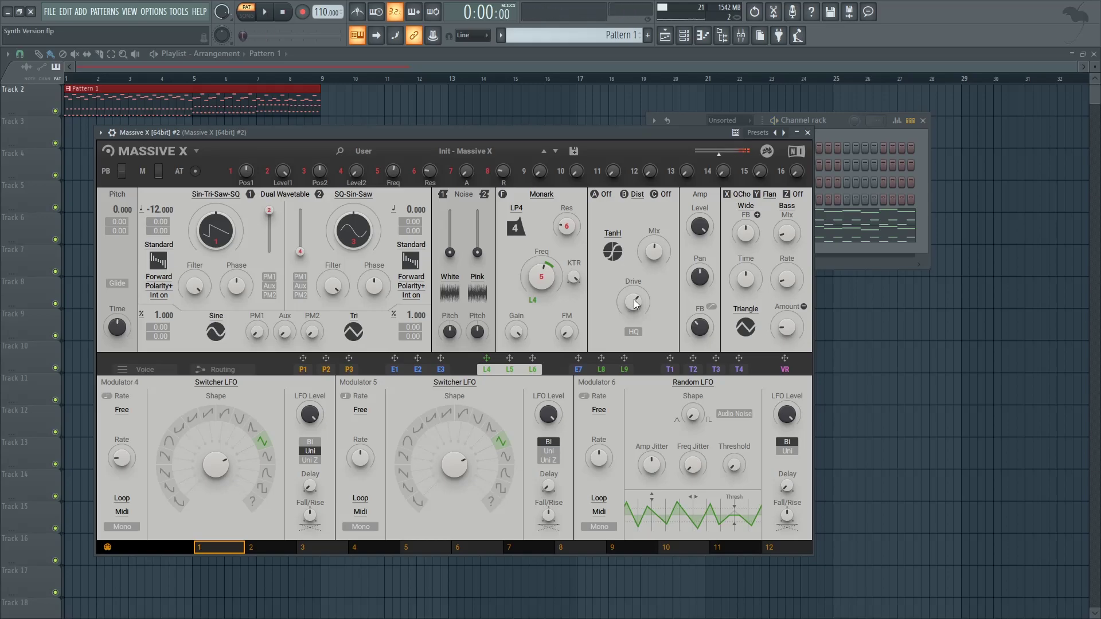
Load the Equalizer in effect slot Z, raise the low gain, lower the high gain and high frequency, and audition the pattern
{"action": "left_click", "coordinate": [800, 195]}
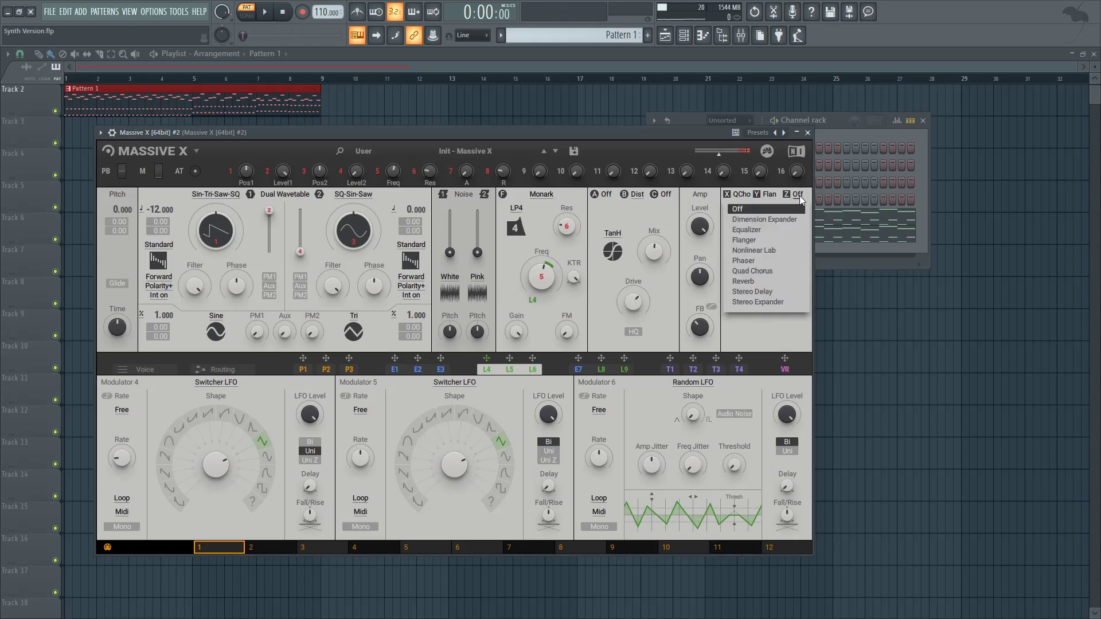
{"action": "left_click", "coordinate": [763, 233]}
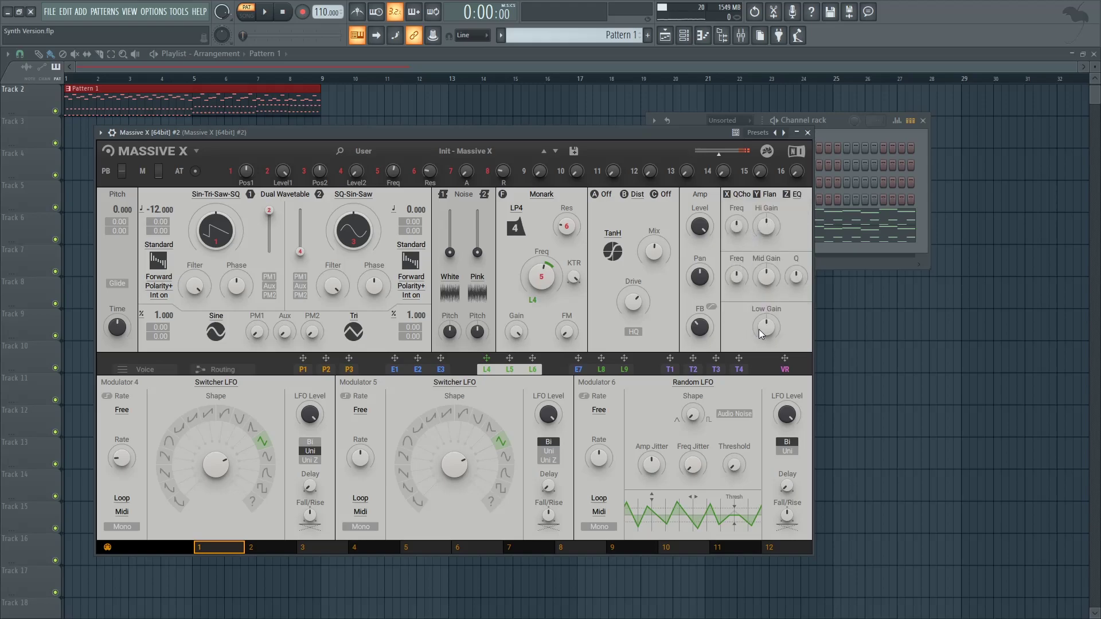
{"action": "key", "text": "space"}
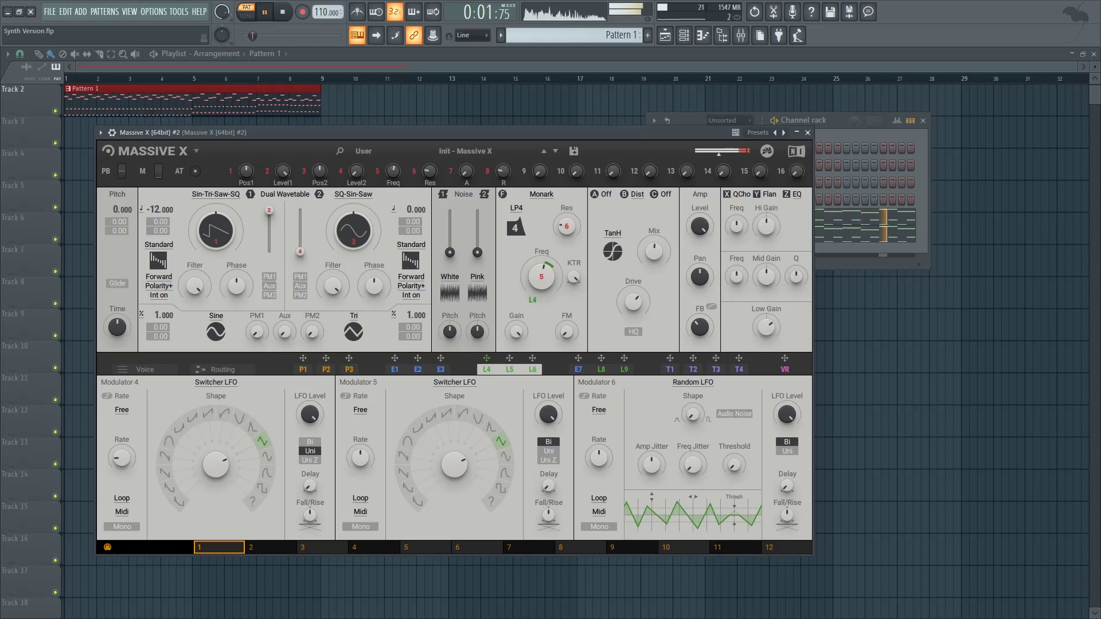
{"action": "key", "text": "space"}
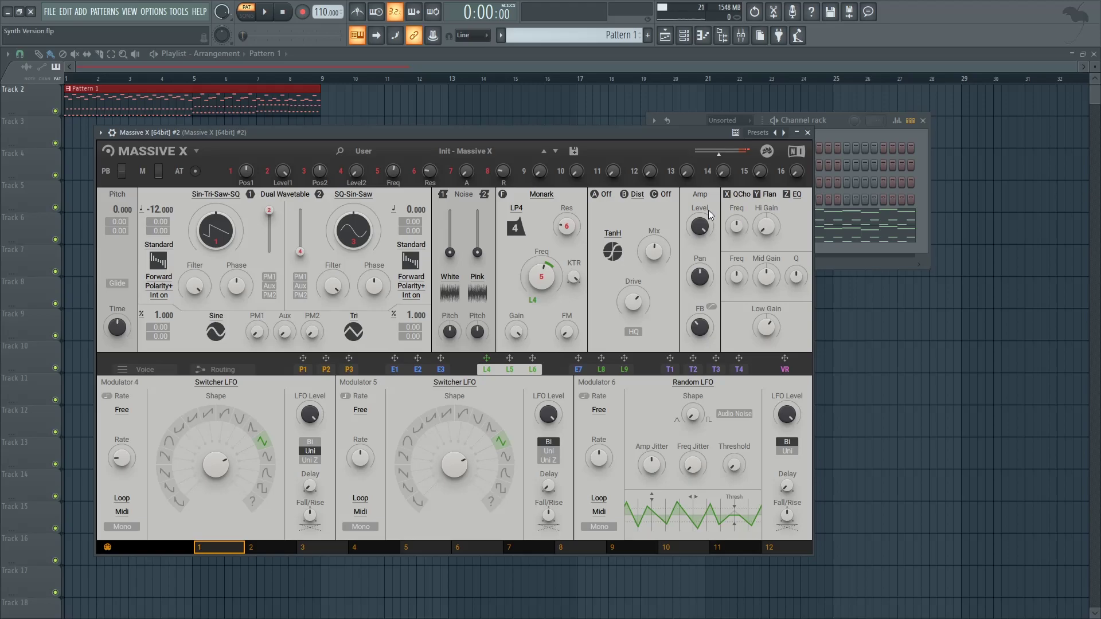
{"action": "key", "text": "space"}
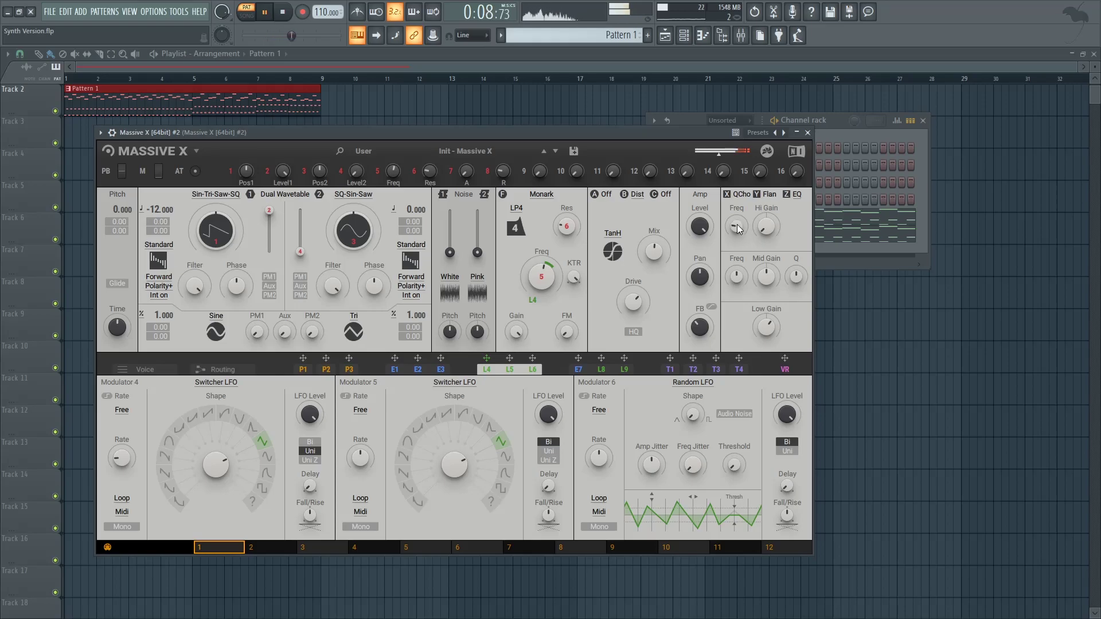
{"action": "key", "text": "space"}
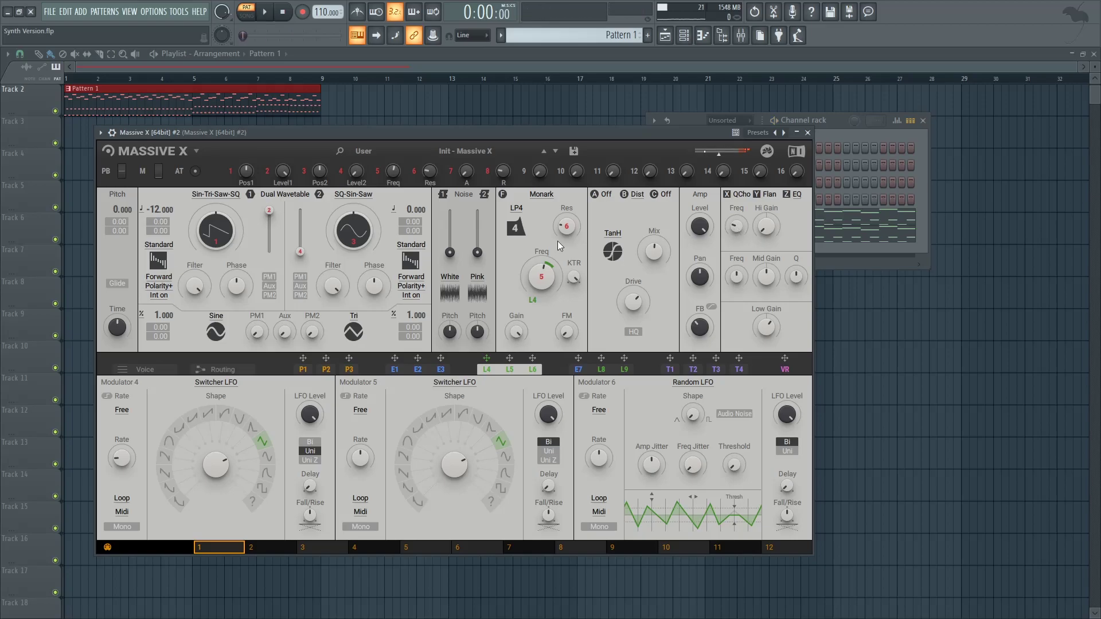
Change noise source 1 to Pink, raise its level slightly, and audition the pattern
{"action": "left_click", "coordinate": [450, 277]}
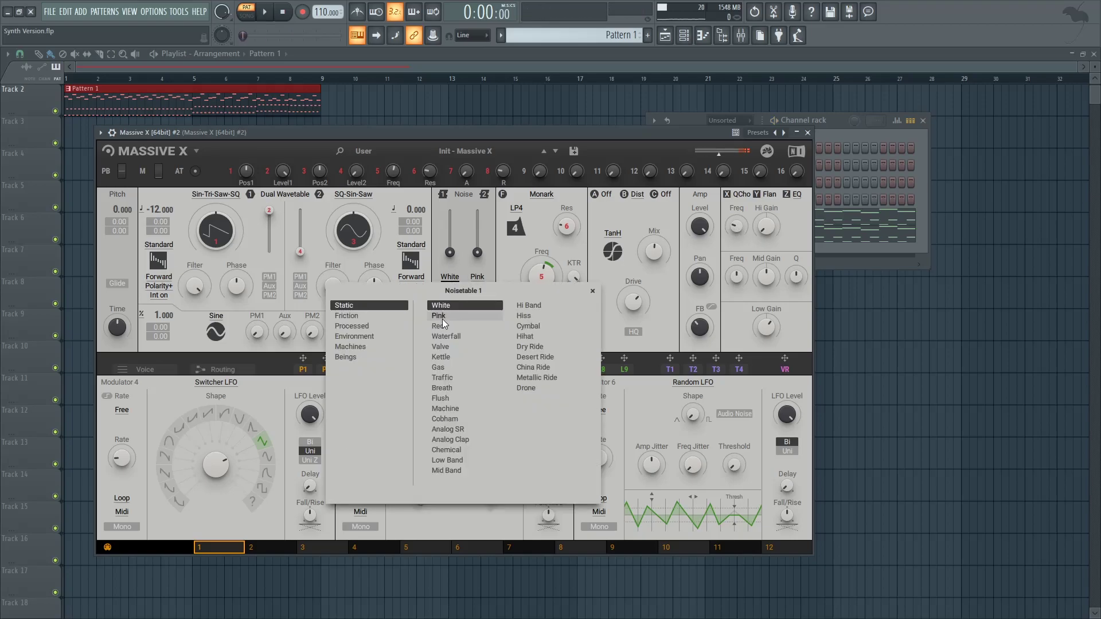
{"action": "left_click", "coordinate": [449, 302]}
{"action": "left_click_drag", "start_coordinate": [449, 253], "coordinate": [450, 250]}
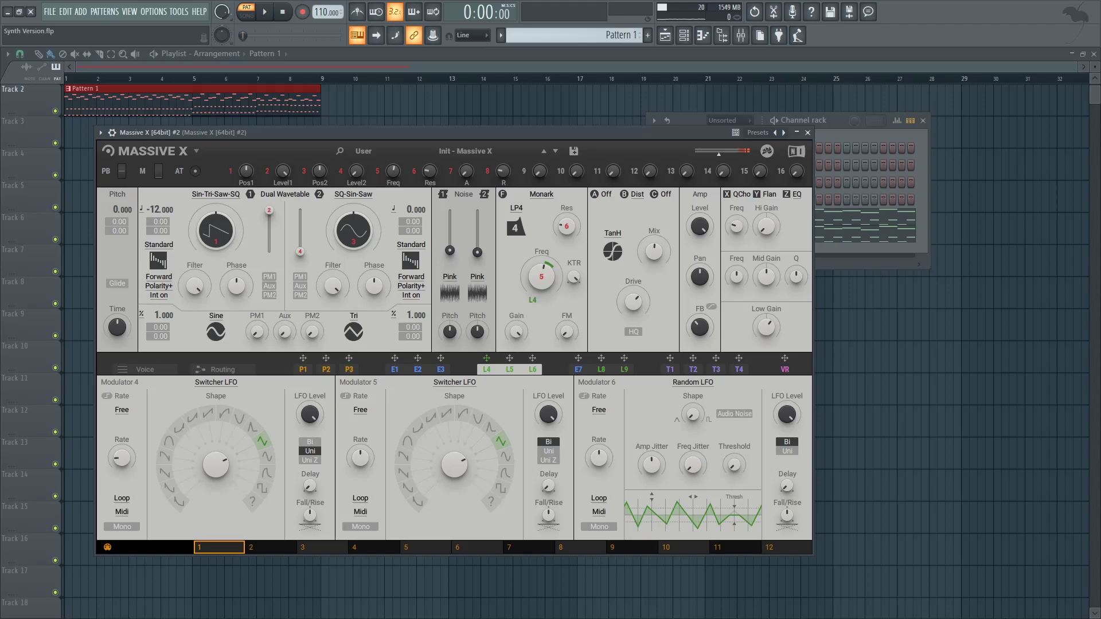
{"action": "key", "text": "space"}
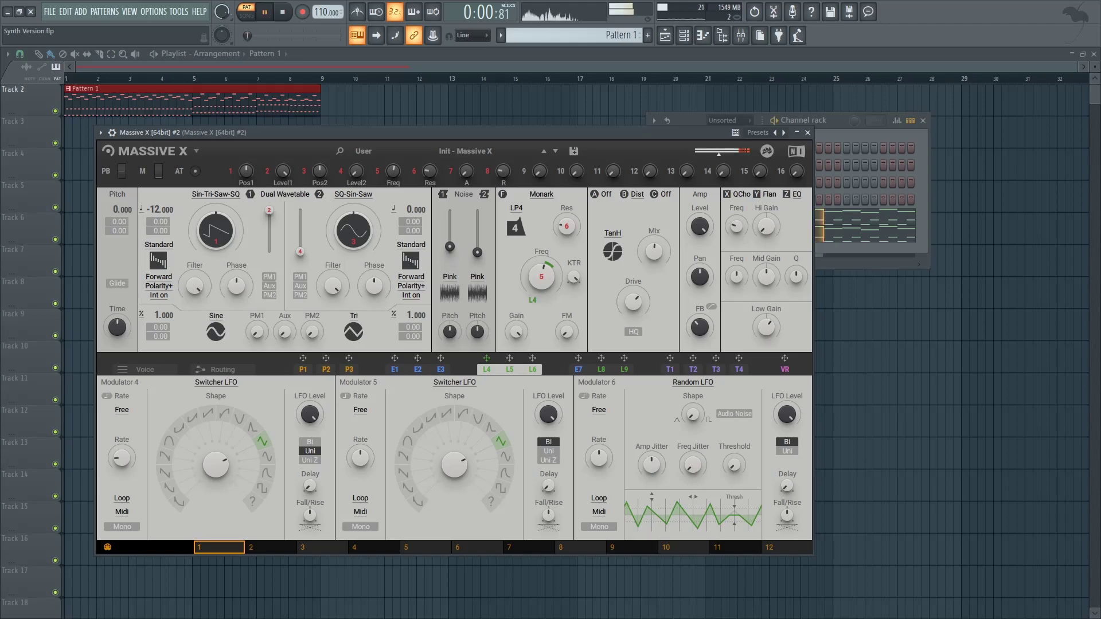
{"action": "key", "text": "space"}
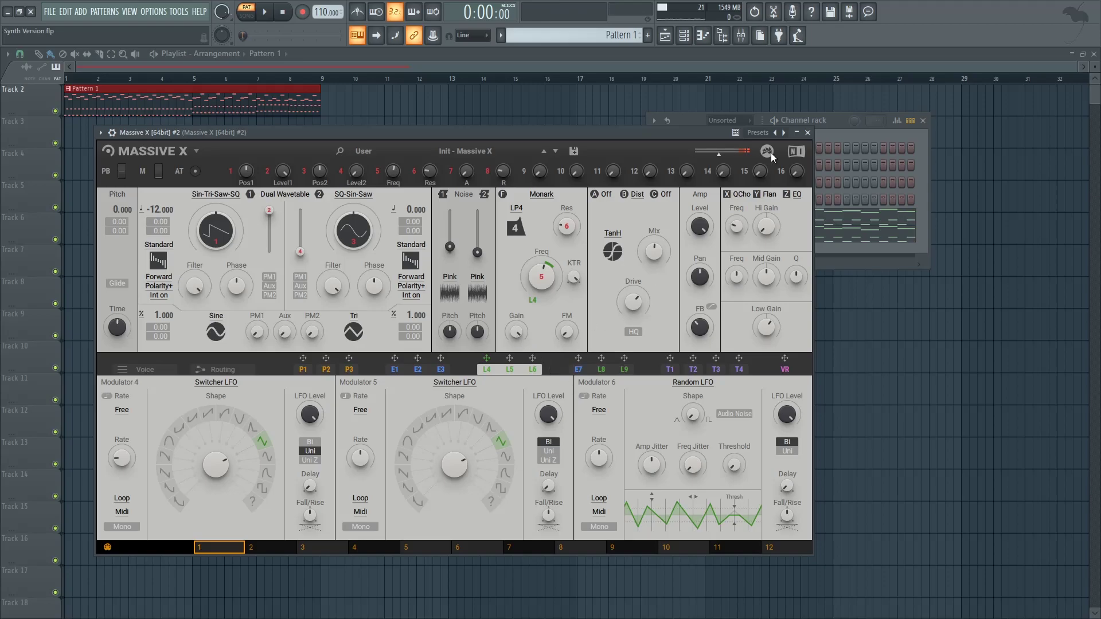
Close the synth, unmute Insert 2 in the mixer and disable all its effects except Replika
{"action": "key", "text": "Escape"}
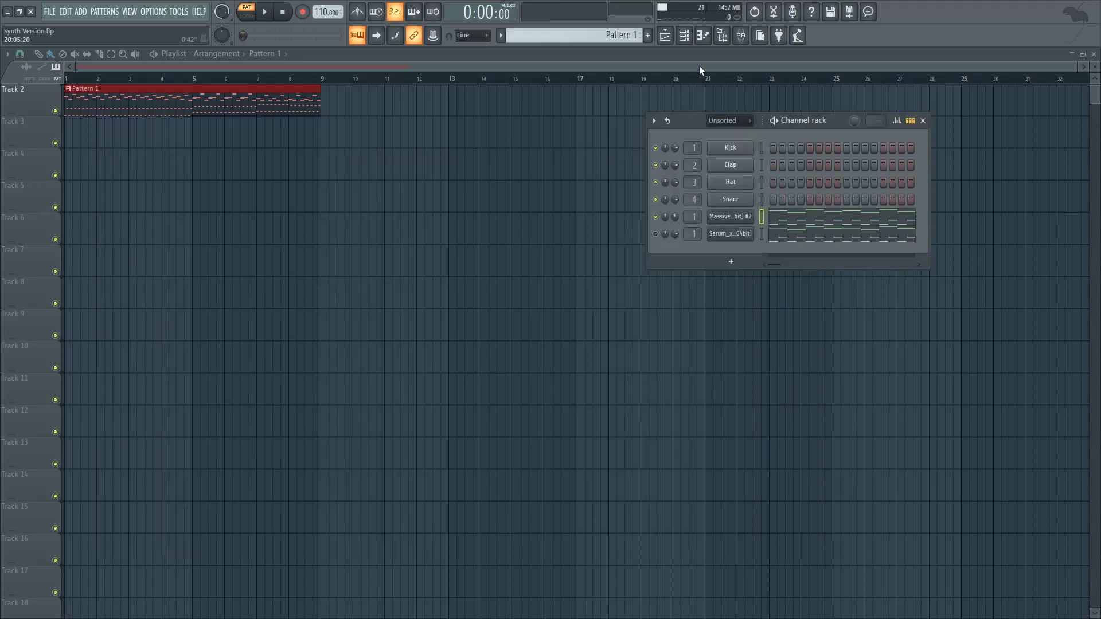
{"action": "left_click", "coordinate": [740, 36]}
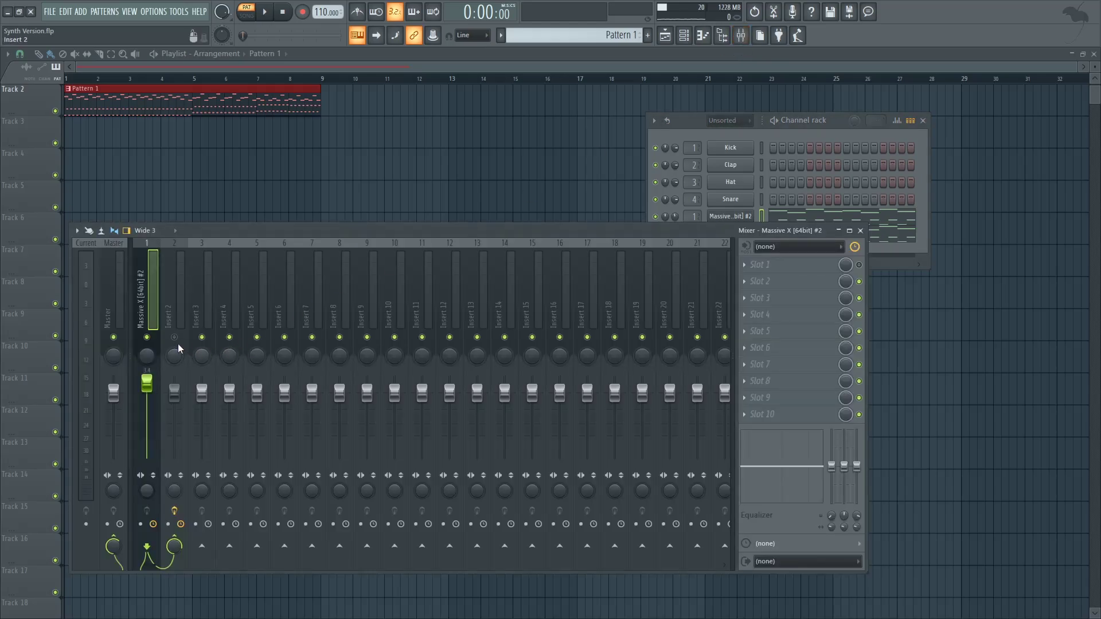
{"action": "left_click", "coordinate": [174, 337]}
{"action": "left_click_drag", "start_coordinate": [485, 229], "coordinate": [556, 211]}
{"action": "left_click", "coordinate": [249, 280]}
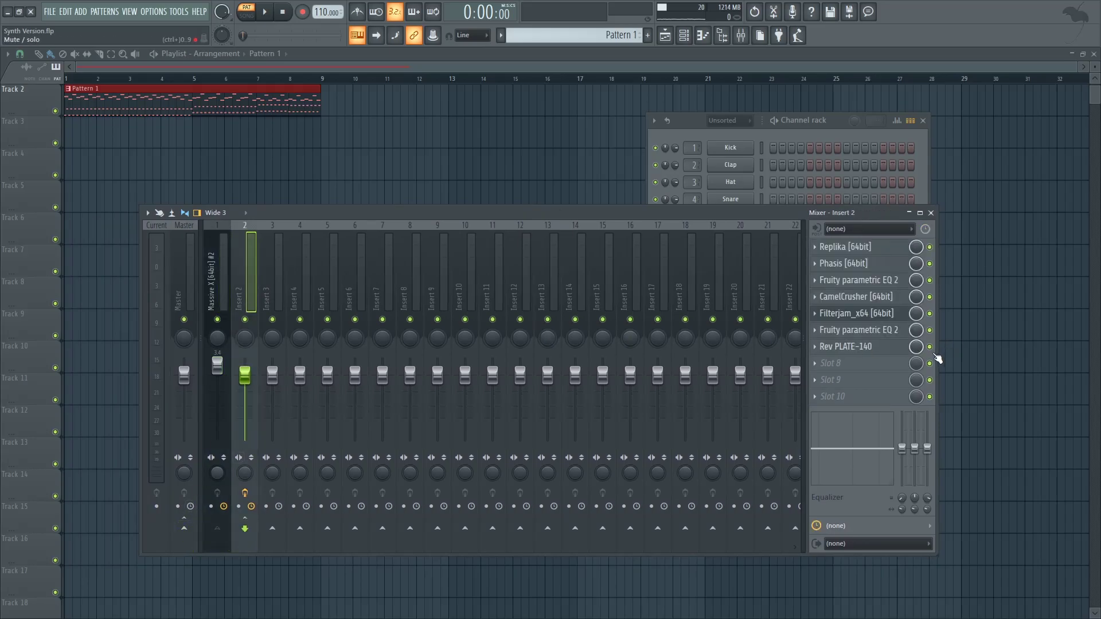
{"action": "left_click_drag", "start_coordinate": [930, 347], "coordinate": [930, 264]}
Open Replika on Insert 2, review its dotted 1/8 ping-pong delay settings, and audition the pattern
{"action": "left_click", "coordinate": [854, 246]}
{"action": "left_click_drag", "start_coordinate": [749, 210], "coordinate": [650, 328]}
{"action": "left_click_drag", "start_coordinate": [392, 195], "coordinate": [497, 130]}
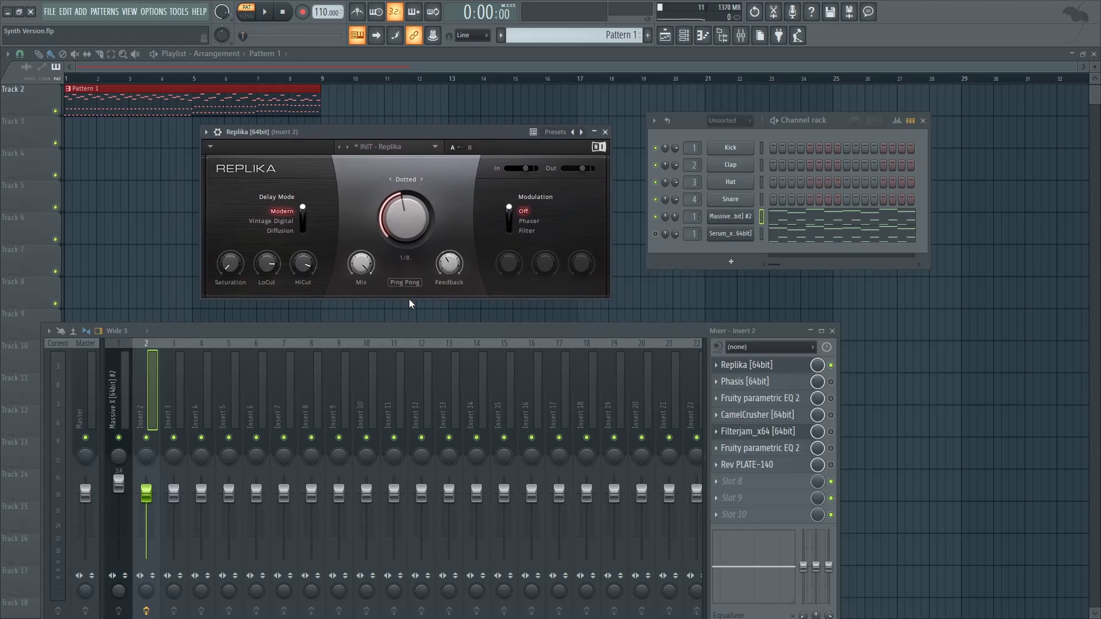
{"action": "left_click_drag", "start_coordinate": [435, 127], "coordinate": [439, 128]}
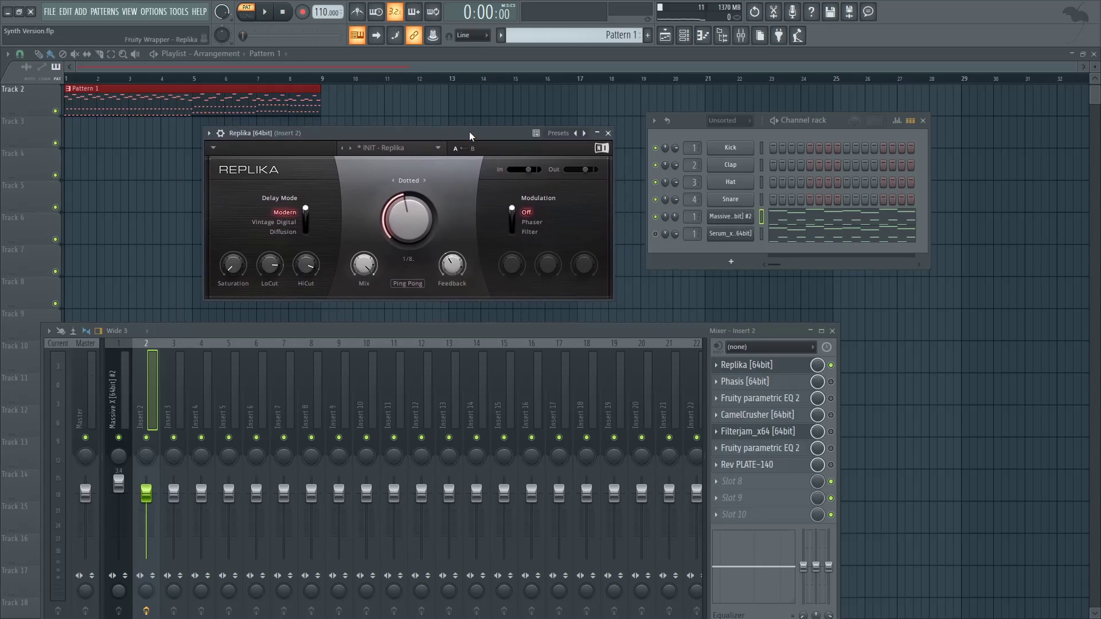
{"action": "left_click_drag", "start_coordinate": [414, 133], "coordinate": [413, 144]}
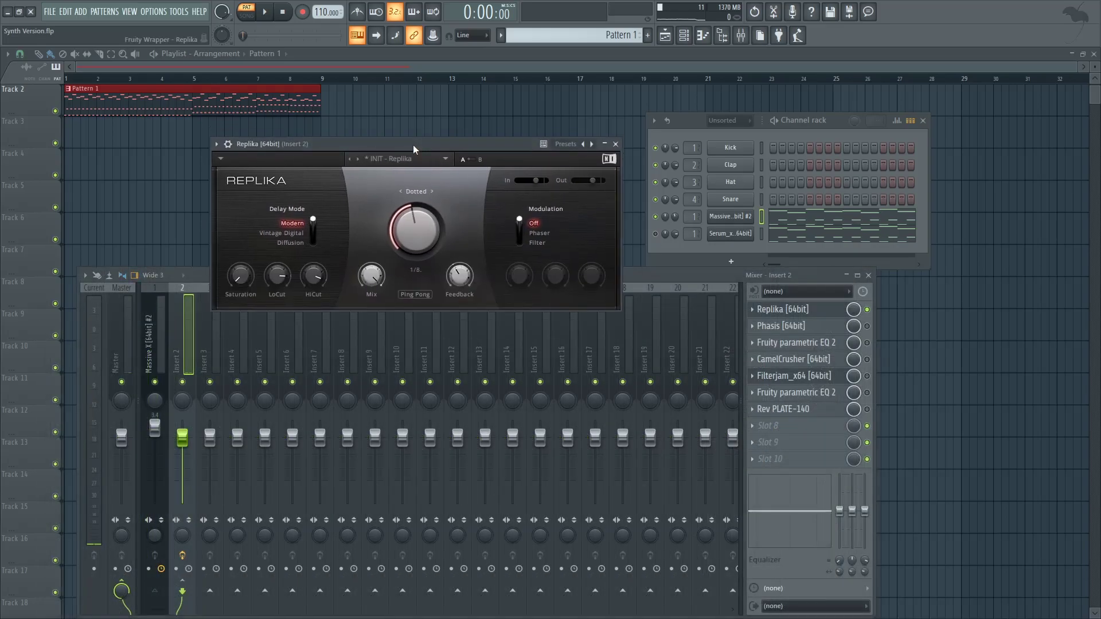
{"action": "key", "text": "space"}
{"action": "key", "text": "space"}
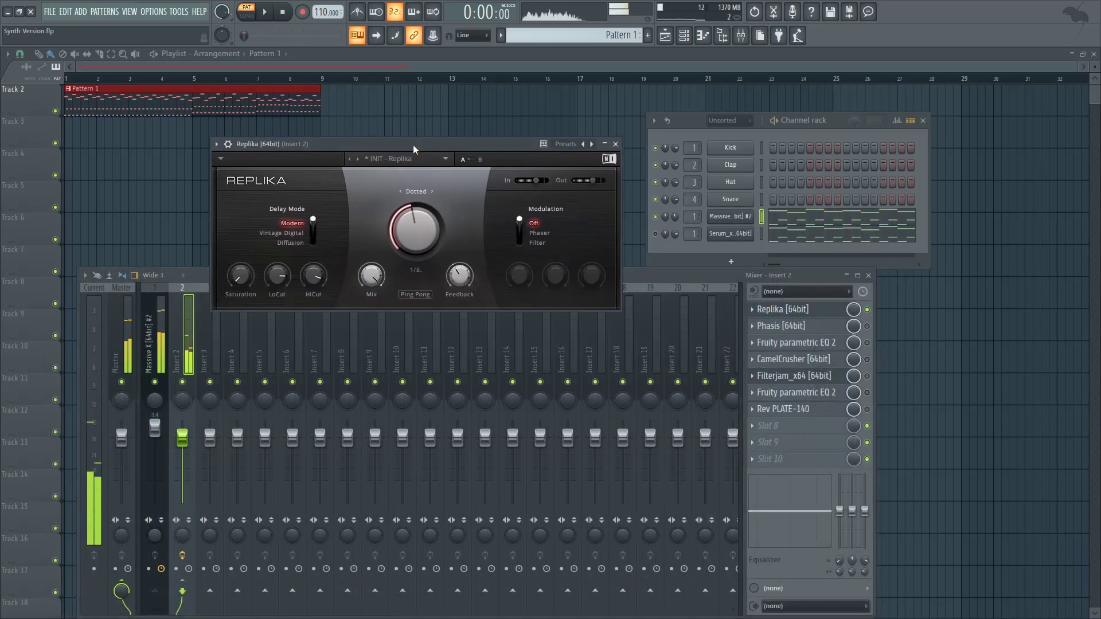
Close Replika, enable Phasis on Insert 2, review its Crispy Phasis settings, and audition the pattern
{"action": "left_click", "coordinate": [162, 344]}
{"action": "left_click", "coordinate": [183, 345]}
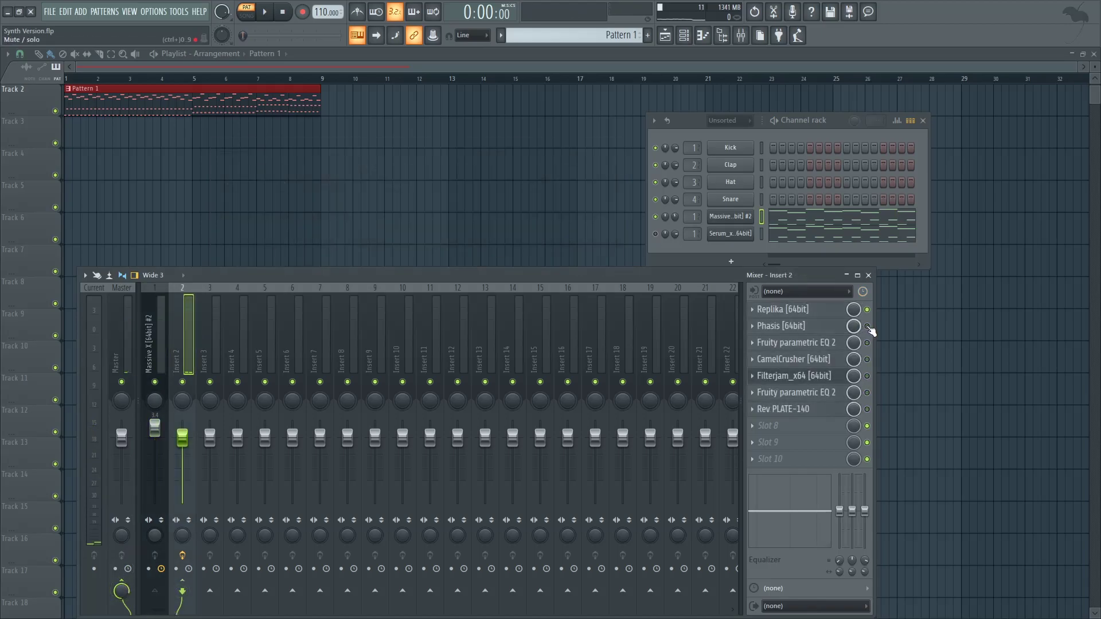
{"action": "left_click", "coordinate": [833, 328]}
{"action": "left_click_drag", "start_coordinate": [226, 215], "coordinate": [379, 161]}
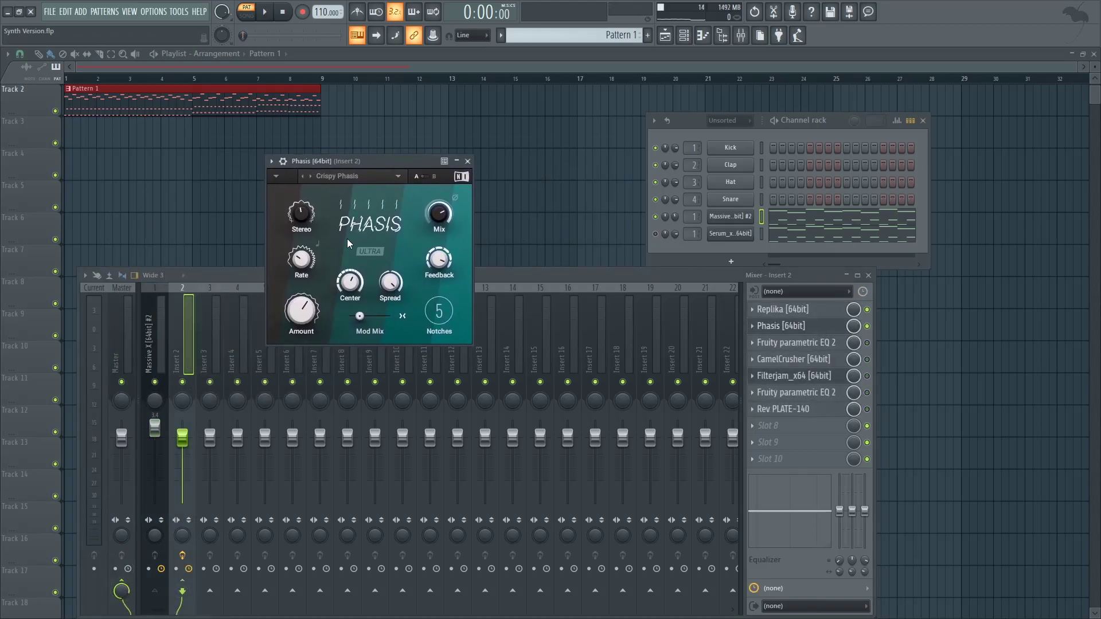
{"action": "mouse_move", "coordinate": [313, 258]}
{"action": "left_click_drag", "start_coordinate": [396, 162], "coordinate": [414, 162]}
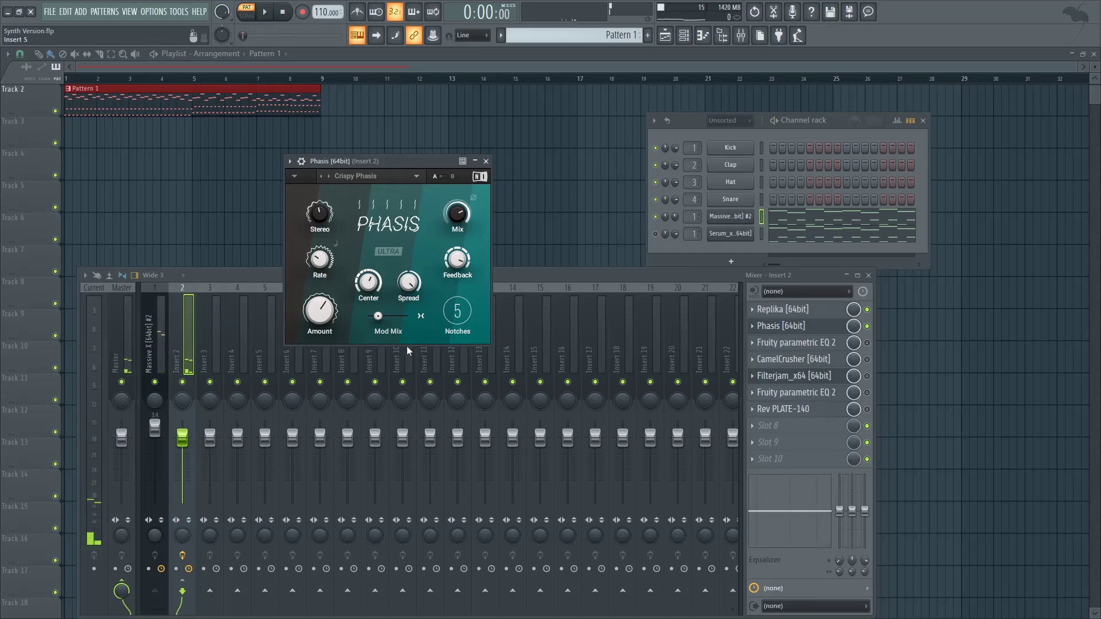
{"action": "left_click", "coordinate": [486, 161]}
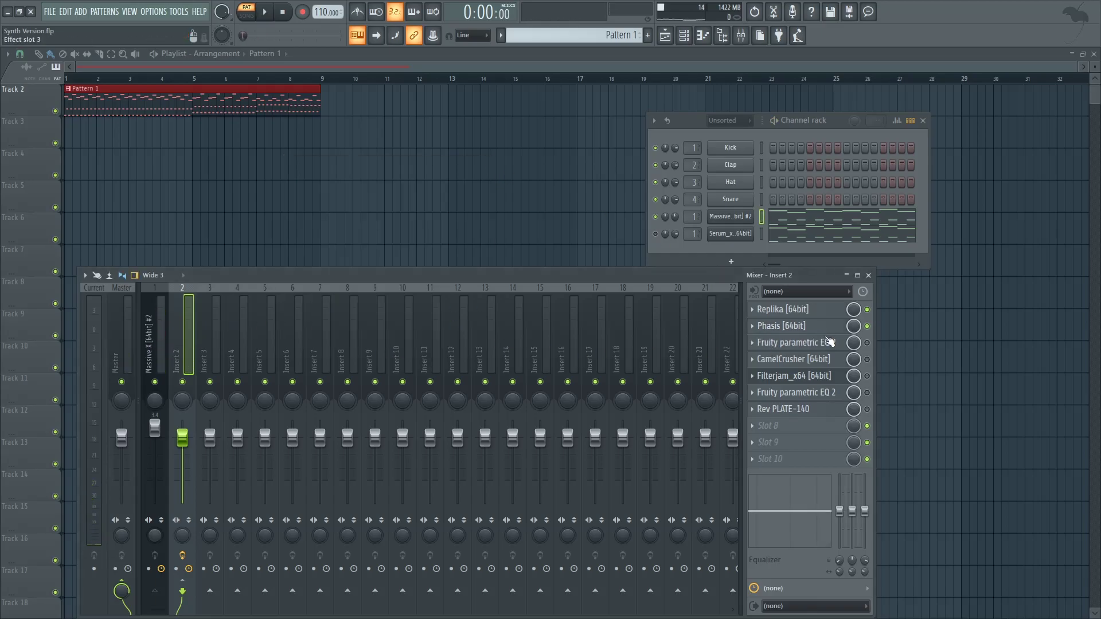
Enable the first Fruity parametric EQ 2 on Insert 2, review its curve, and enable CamelCrusher
{"action": "left_click", "coordinate": [842, 344]}
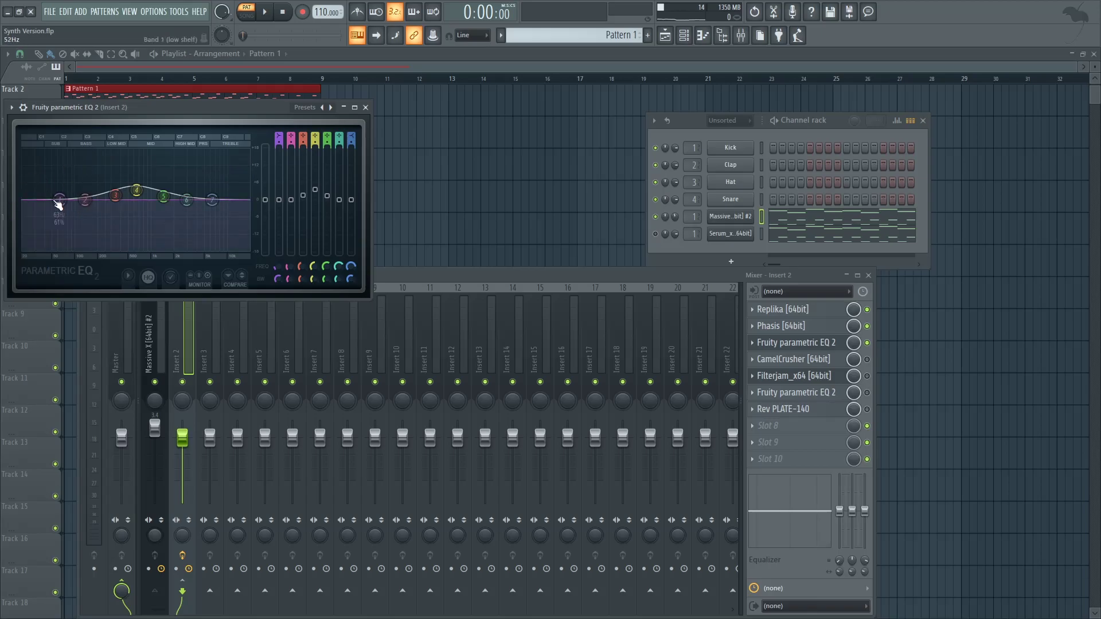
{"action": "left_click", "coordinate": [366, 108]}
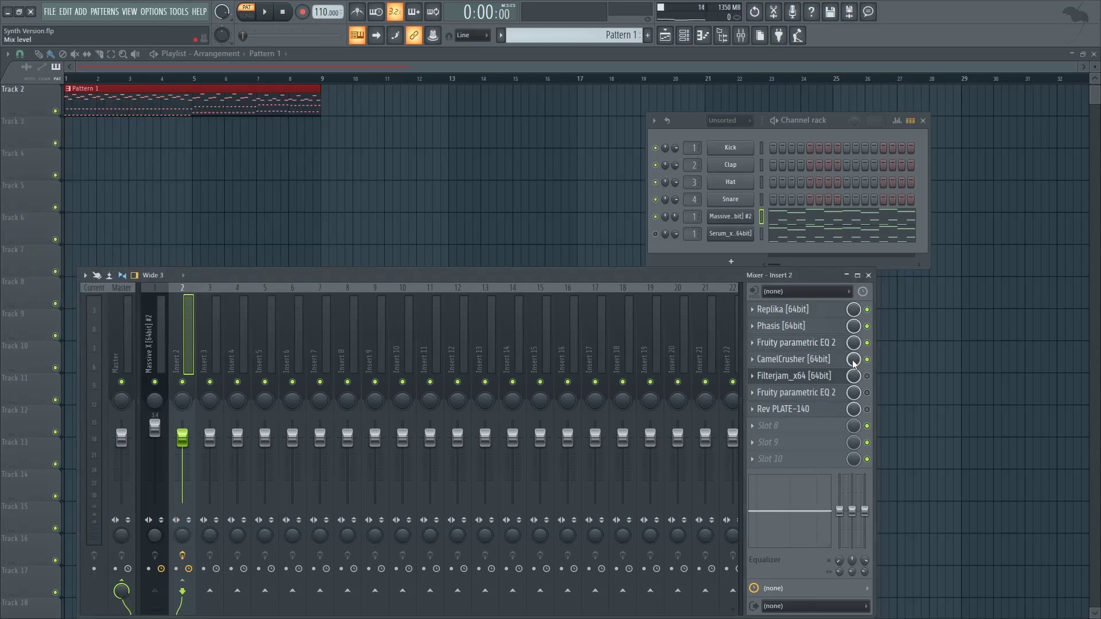
{"action": "left_click", "coordinate": [842, 361]}
{"action": "left_click", "coordinate": [842, 362]}
{"action": "left_click_drag", "start_coordinate": [394, 273], "coordinate": [394, 254]}
Audition the pattern through CamelCrusher and review its American Crunch patch settings
{"action": "key", "text": "space"}
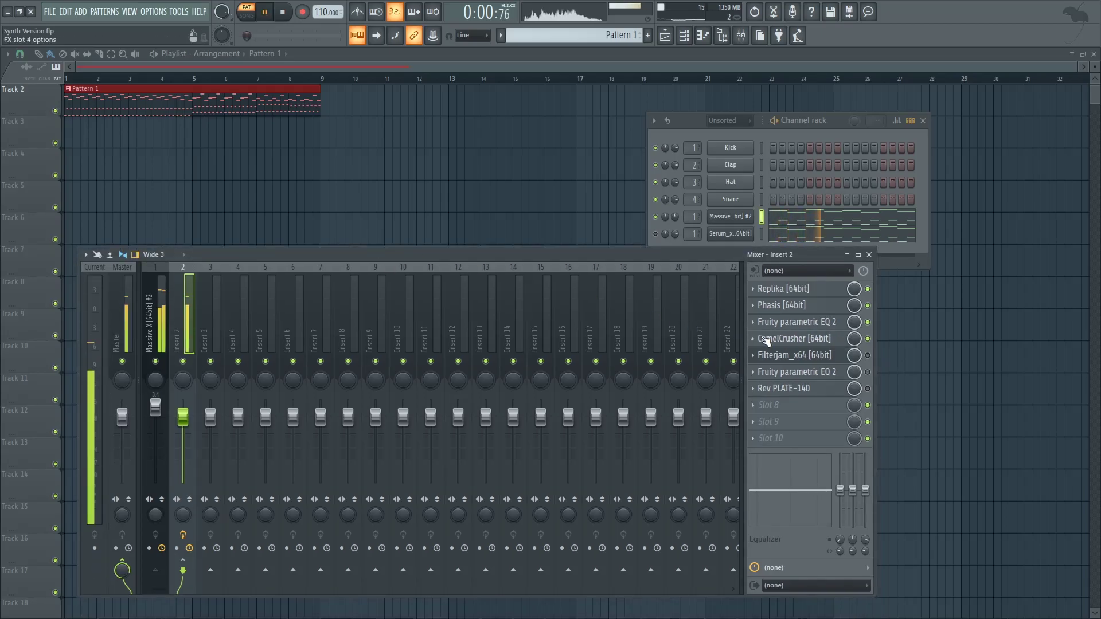
{"action": "left_click", "coordinate": [801, 343]}
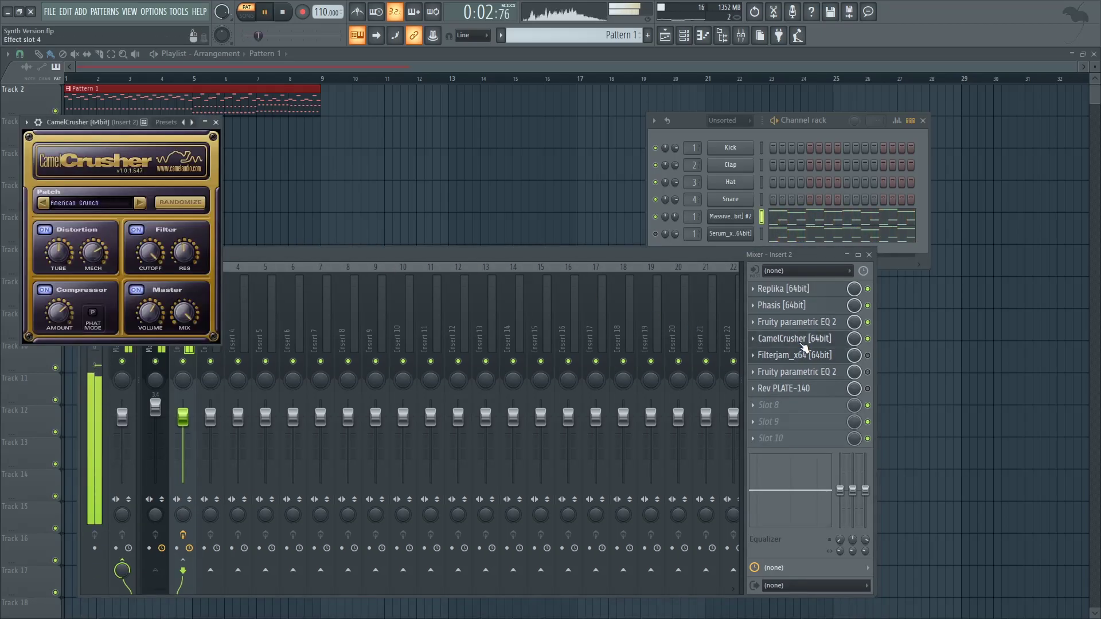
{"action": "key", "text": "space"}
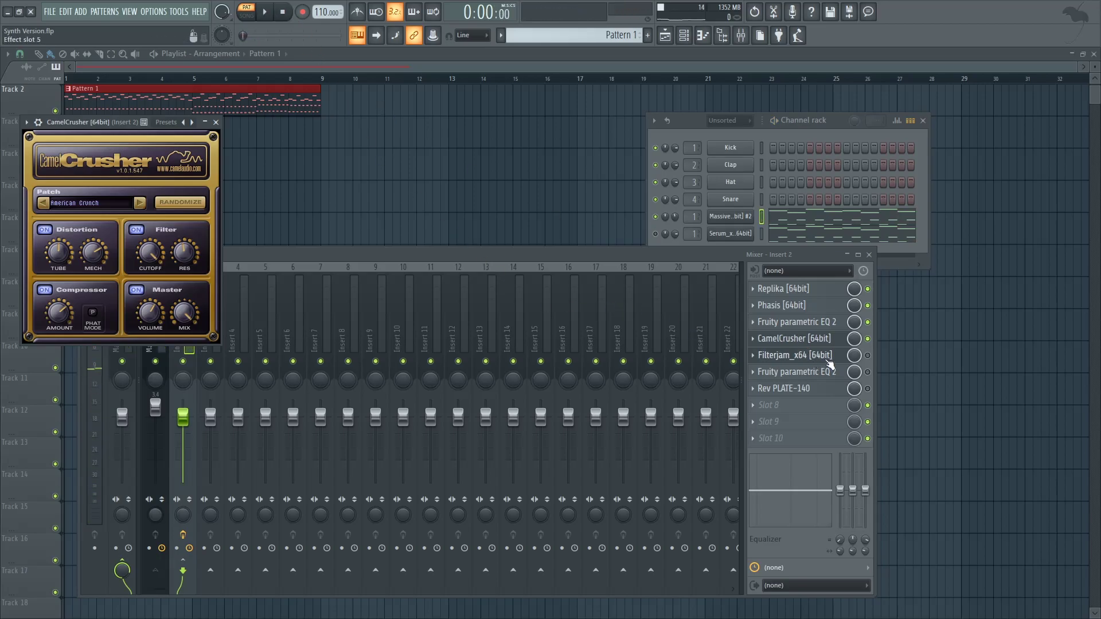
{"action": "left_click", "coordinate": [843, 343]}
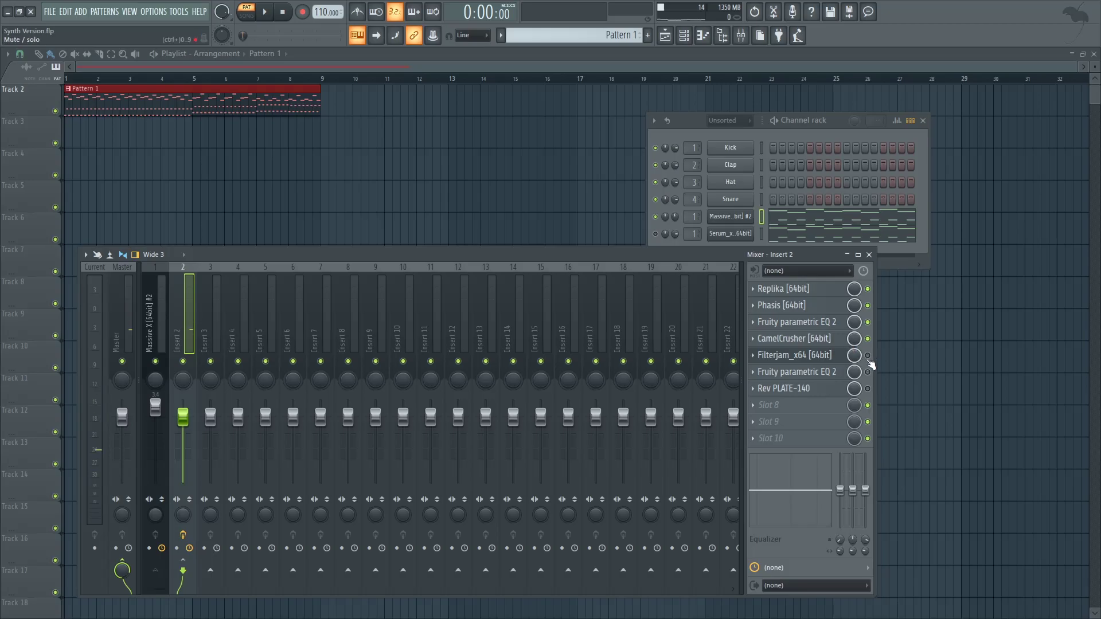
Enable Filterjam on Insert 2 and position its window for reviewing the default settings
{"action": "left_click", "coordinate": [843, 355]}
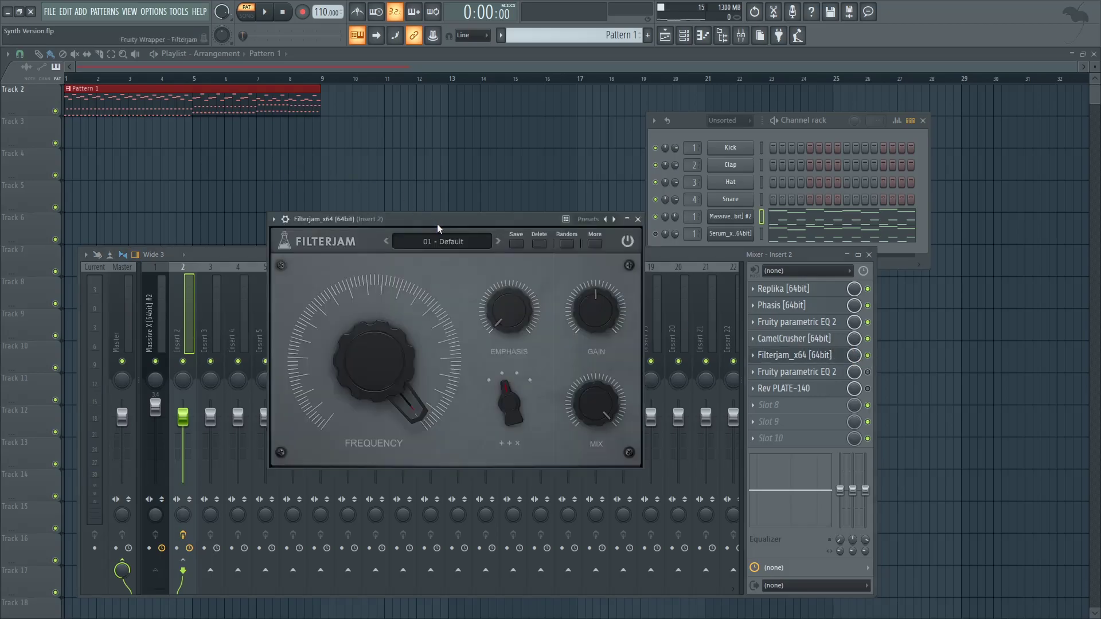
{"action": "left_click_drag", "start_coordinate": [437, 224], "coordinate": [436, 178]}
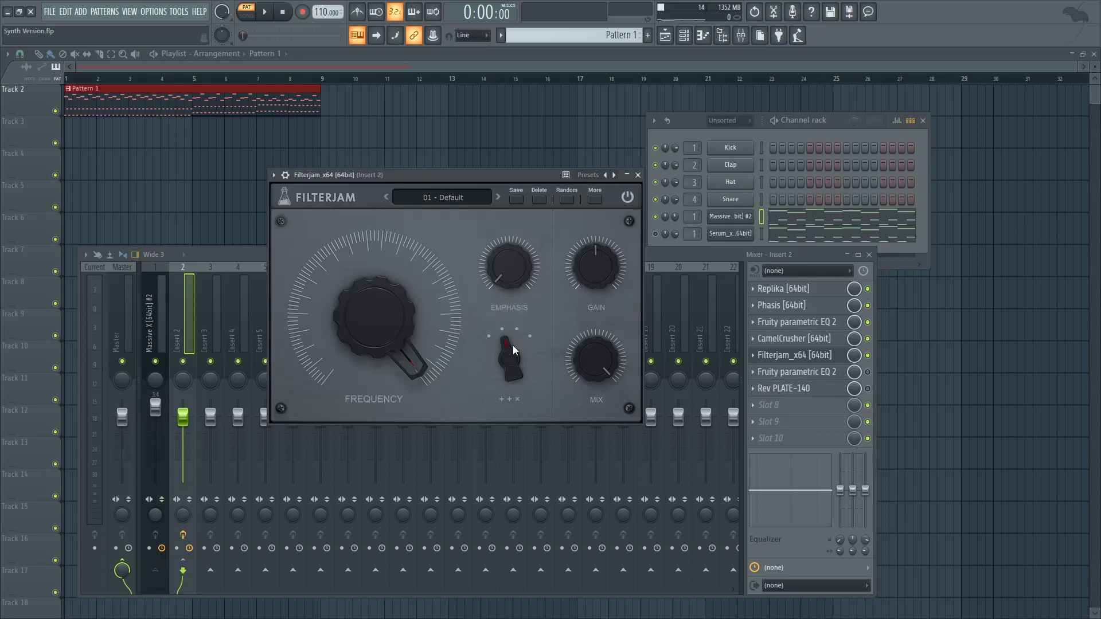
{"action": "left_click_drag", "start_coordinate": [459, 175], "coordinate": [428, 181]}
{"action": "left_click", "coordinate": [487, 376]}
Audition the pattern through Filterjam, review its filter mode and frequency, close the plugin, and stop playback
{"action": "key", "text": "space"}
{"action": "left_click", "coordinate": [487, 347]}
{"action": "left_click_drag", "start_coordinate": [487, 348], "coordinate": [519, 343]}
{"action": "mouse_move", "coordinate": [363, 324]}
{"action": "left_mouse_down"}
{"action": "mouse_move", "coordinate": [314, 484]}
{"action": "mouse_move", "coordinate": [373, 332]}
{"action": "left_mouse_up"}
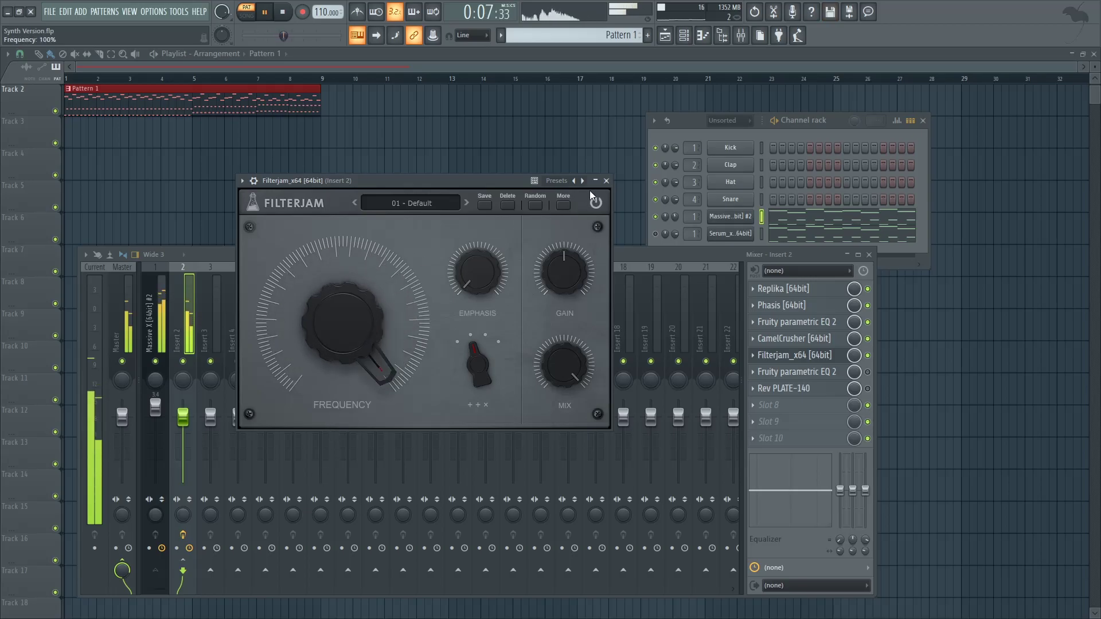
{"action": "left_click", "coordinate": [606, 181]}
{"action": "left_click", "coordinate": [282, 12]}
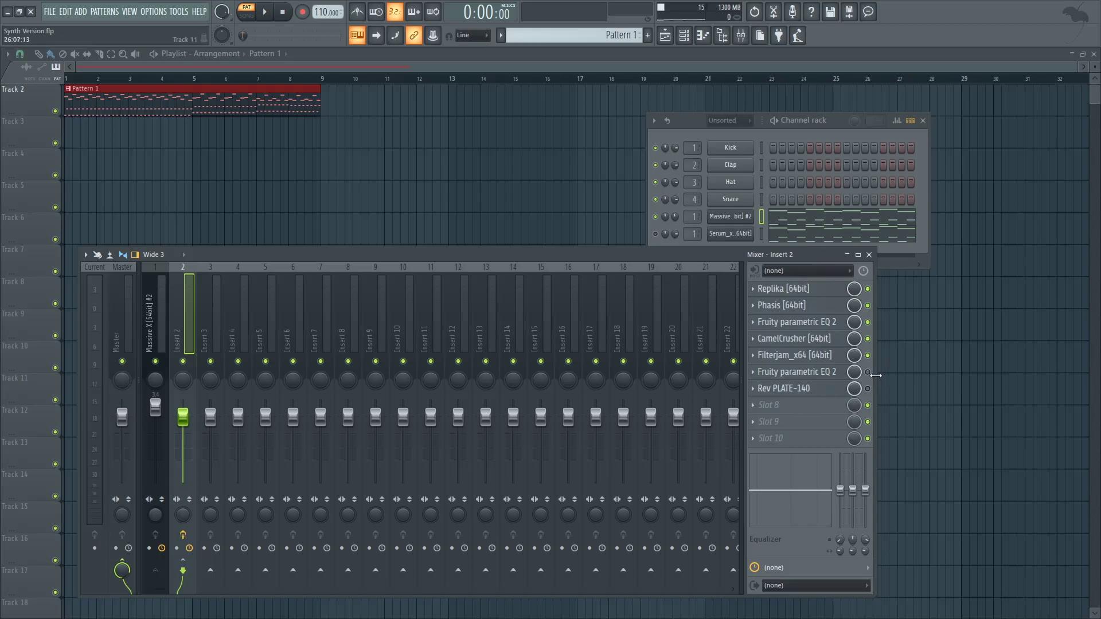
Enable the second Fruity parametric EQ 2 and Rev PLATE-140 on Insert 2, reviewing the EQ curve and the reverb settings
{"action": "left_click", "coordinate": [839, 376]}
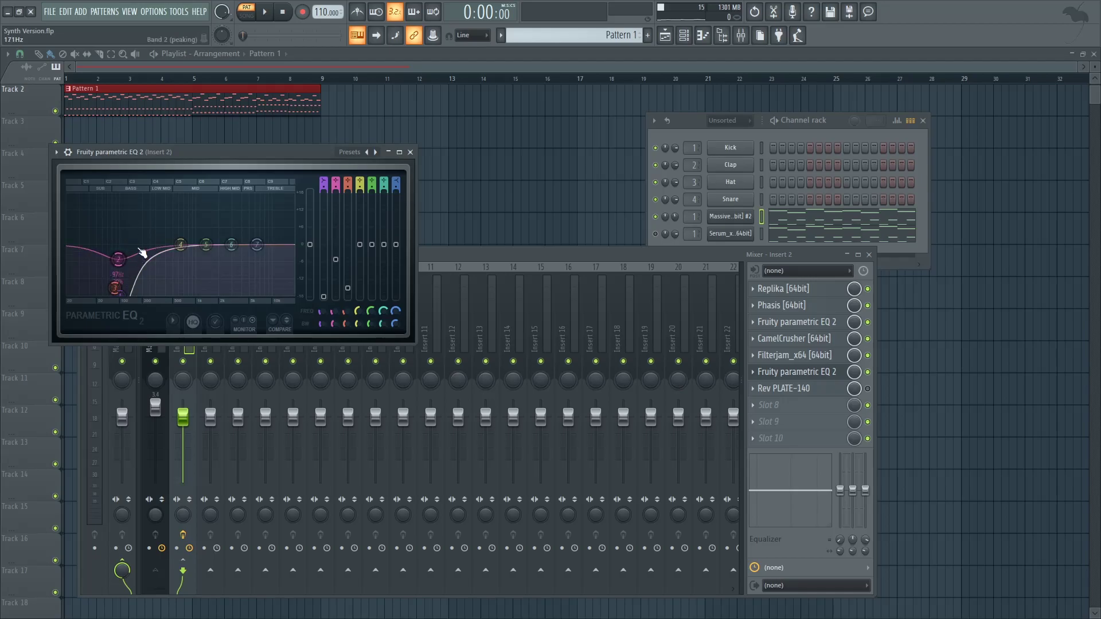
{"action": "left_click", "coordinate": [411, 152]}
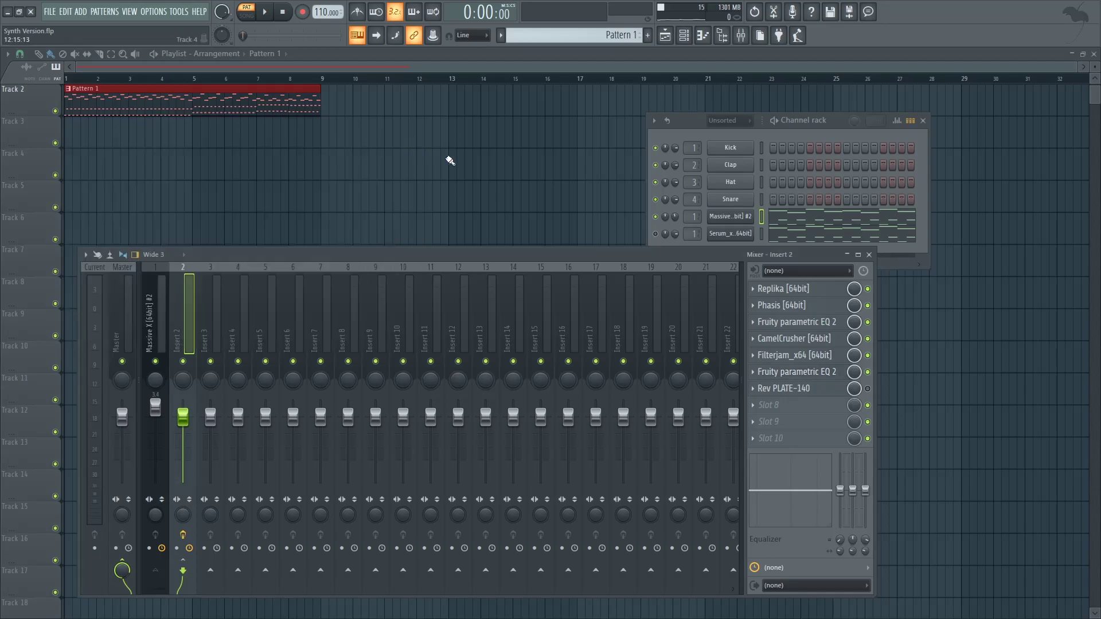
{"action": "left_click", "coordinate": [842, 391]}
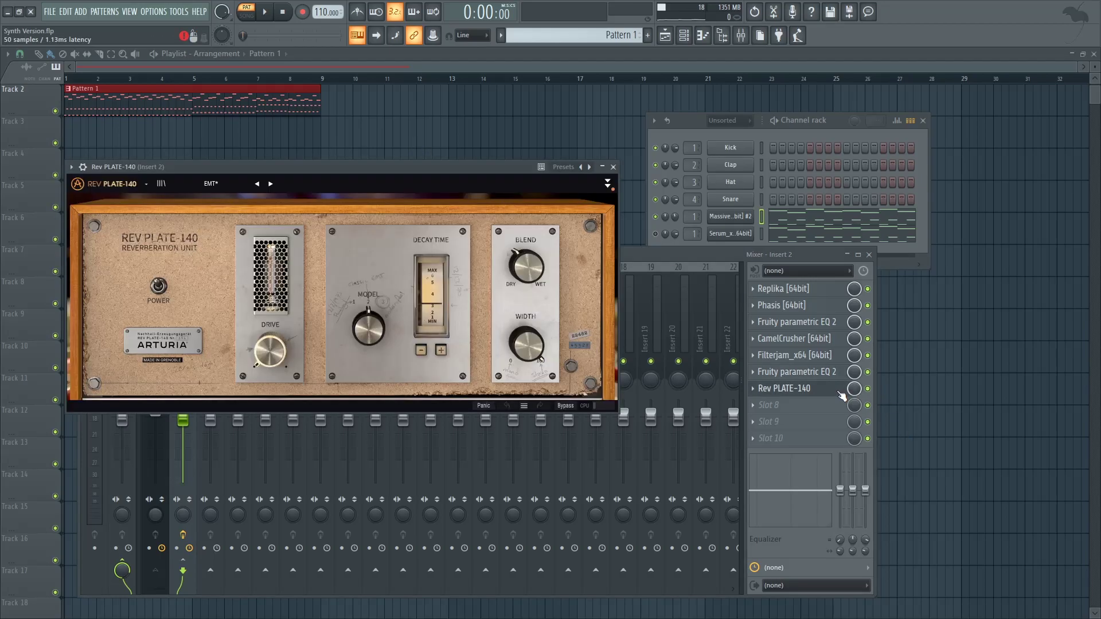
{"action": "left_click_drag", "start_coordinate": [505, 167], "coordinate": [679, 217]}
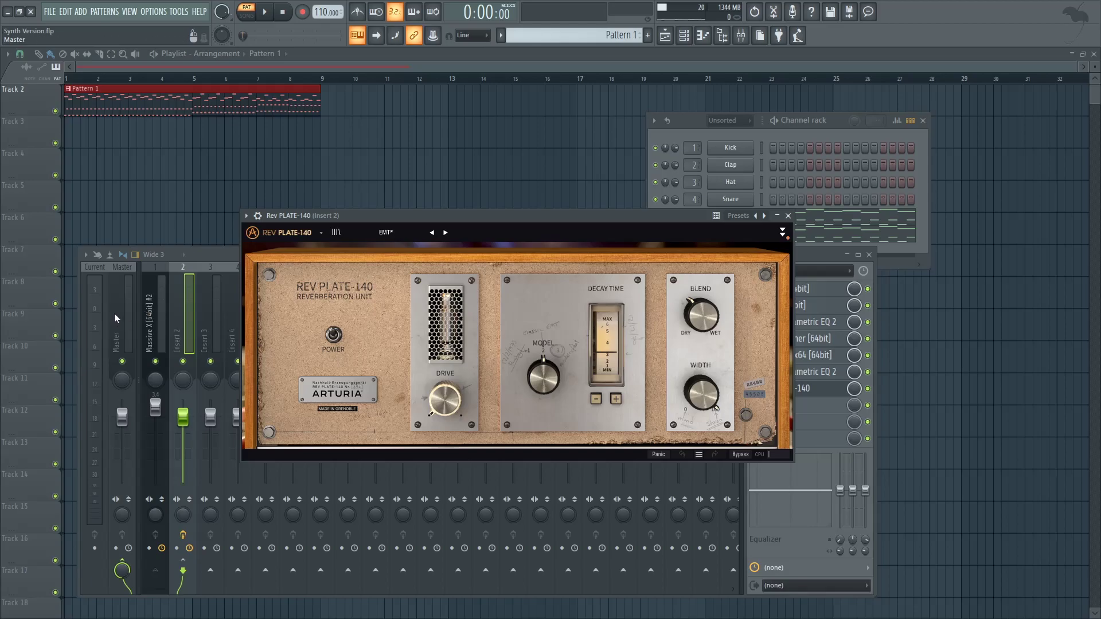
{"action": "left_click_drag", "start_coordinate": [436, 213], "coordinate": [452, 219]}
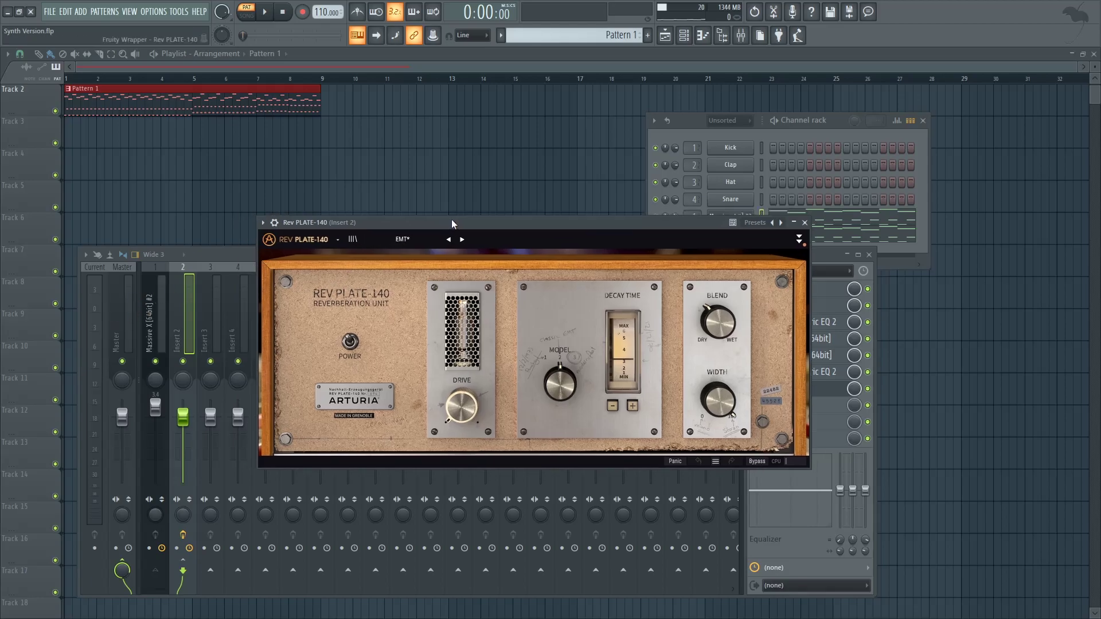
Audition the pattern through the full Insert 2 chain, close Rev PLATE-140, and stop playback
{"action": "key", "text": "space"}
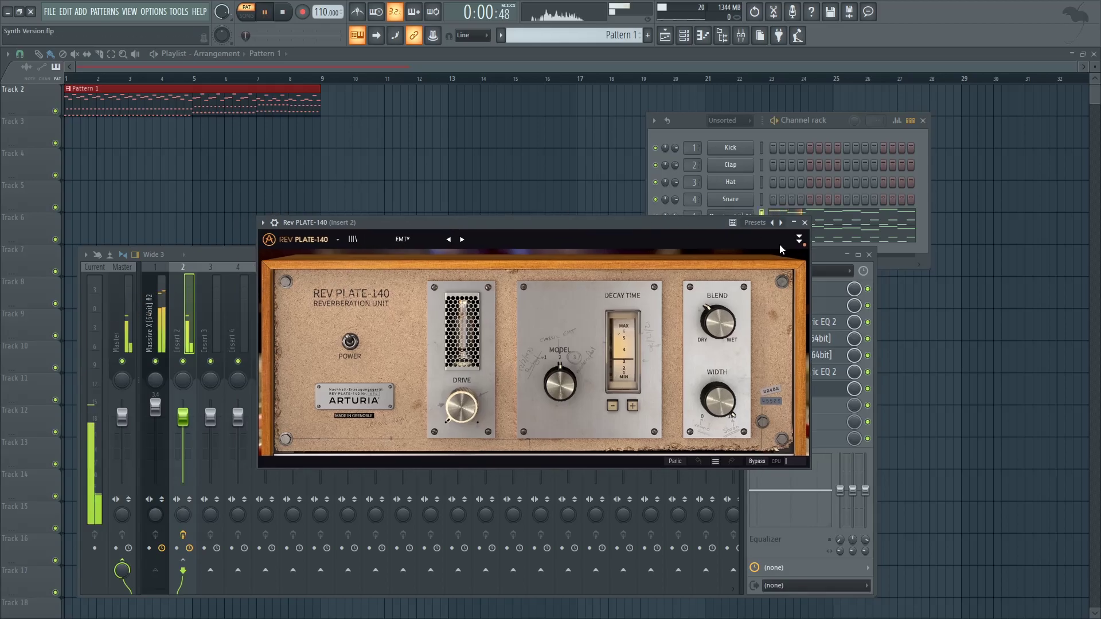
{"action": "left_click", "coordinate": [805, 222]}
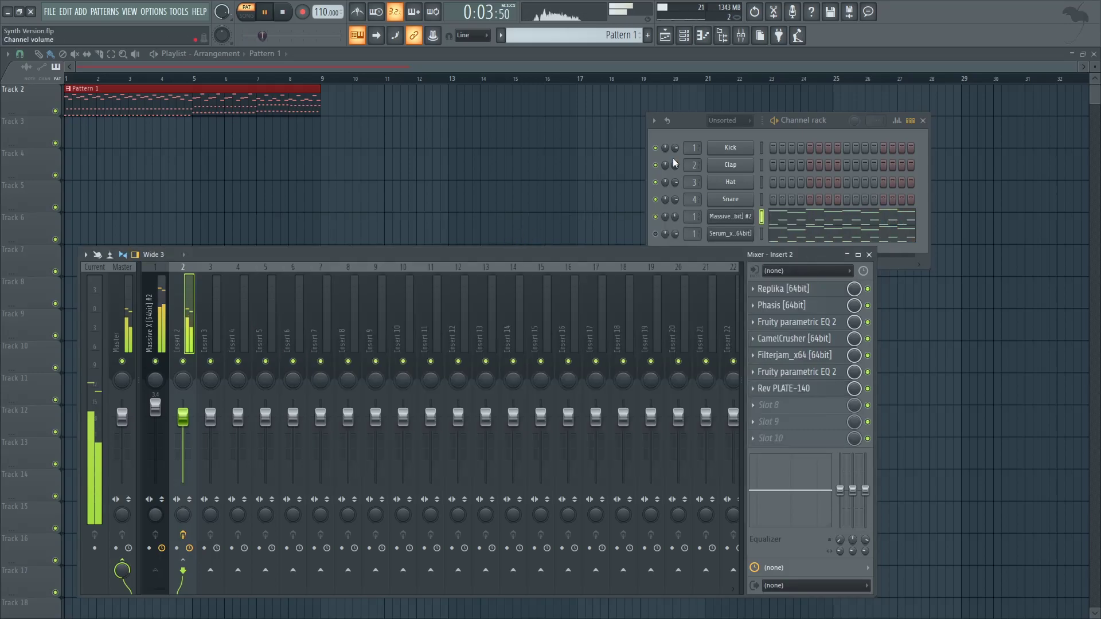
{"action": "left_click", "coordinate": [281, 11]}
Swap Massive X for Serum in the channel rack, audition it through the effects, and switch back to Massive X
{"action": "left_click", "coordinate": [711, 131]}
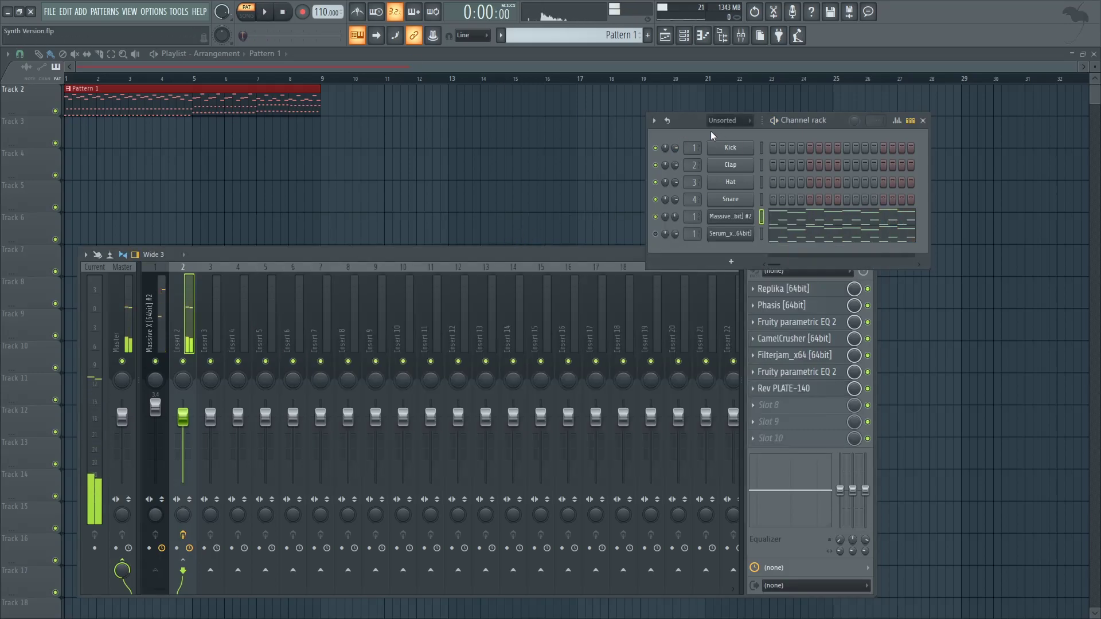
{"action": "right_click", "coordinate": [744, 209]}
{"action": "key", "text": "Escape"}
{"action": "left_click_drag", "start_coordinate": [656, 217], "coordinate": [655, 233]}
{"action": "key", "text": "space"}
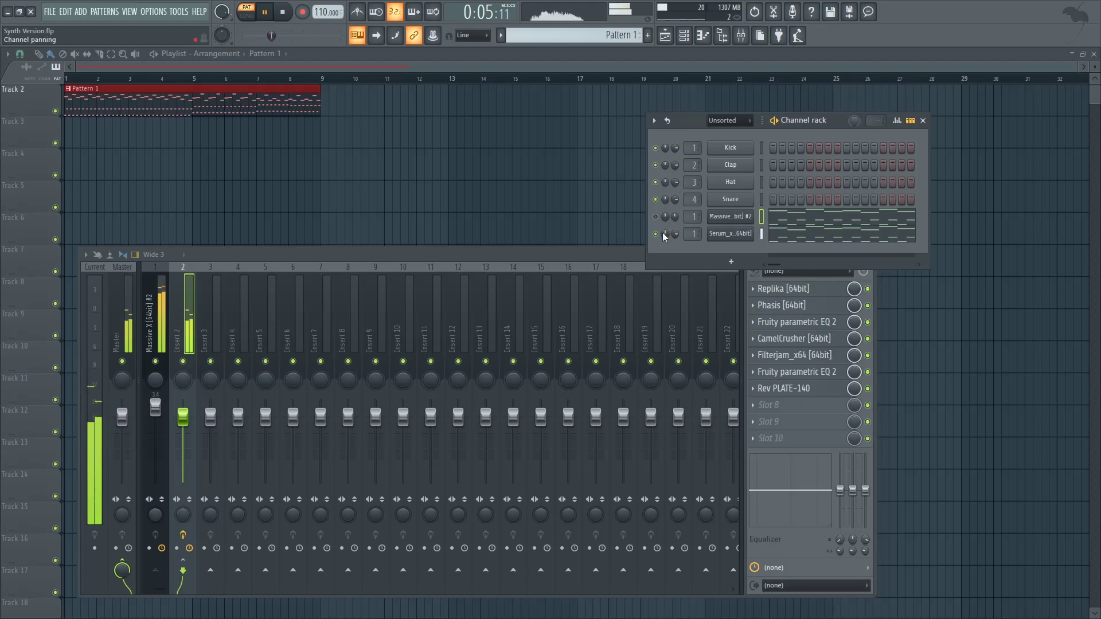
{"action": "left_click", "coordinate": [284, 12]}
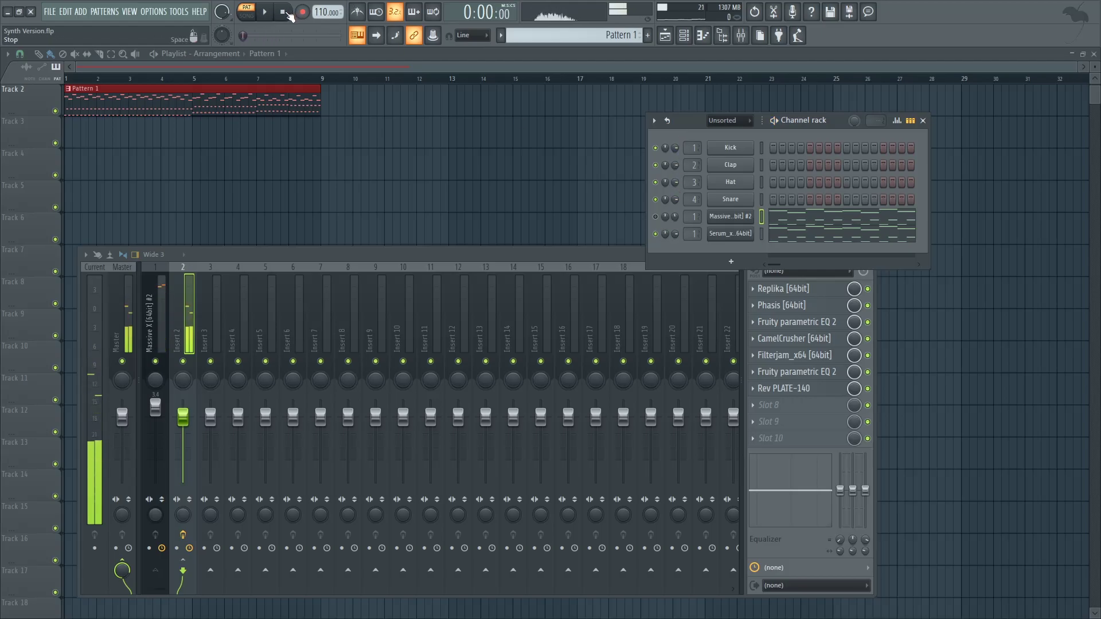
{"action": "left_click", "coordinate": [655, 233]}
{"action": "left_click", "coordinate": [656, 216]}
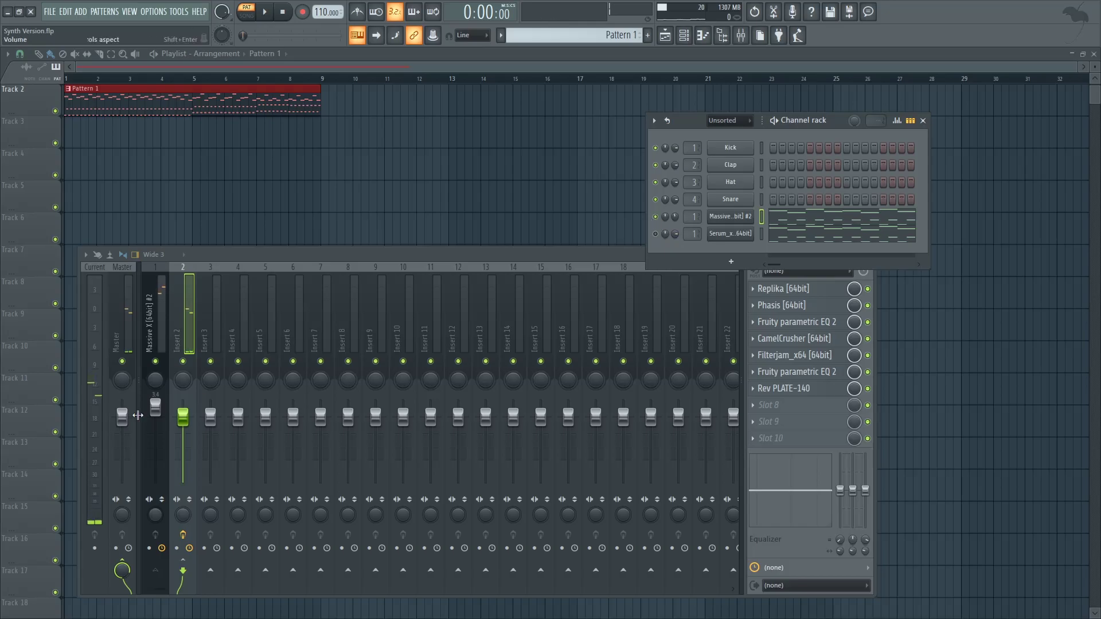
Reset the Massive X mixer track's send level to Master and review the routing of that track and Insert 2
{"action": "left_click", "coordinate": [151, 325]}
{"action": "left_click", "coordinate": [122, 571]}
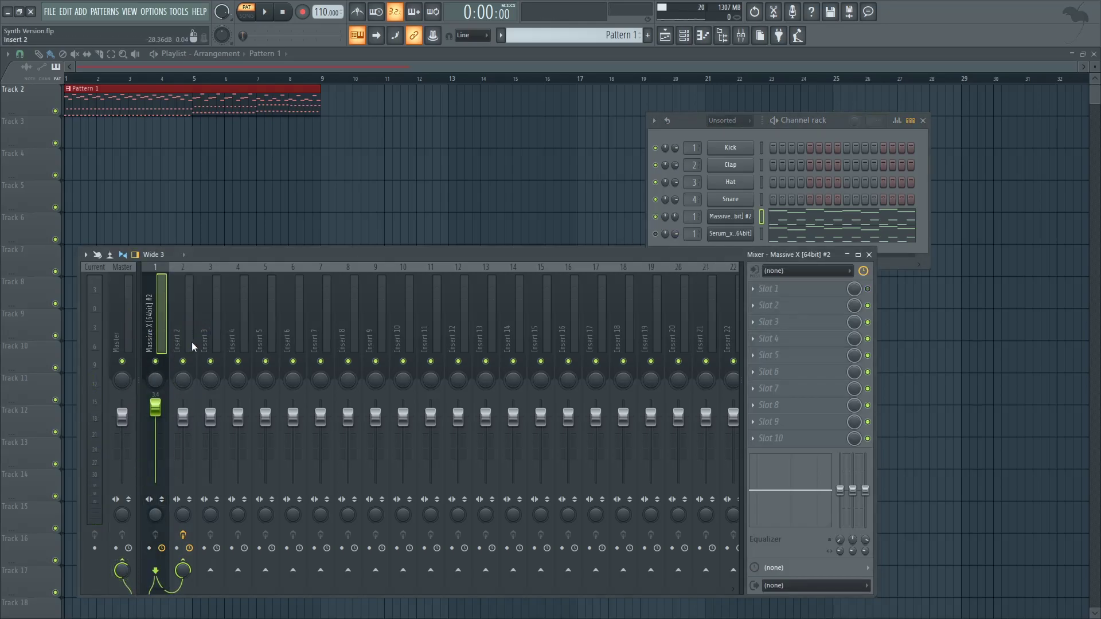
{"action": "right_click", "coordinate": [124, 574]}
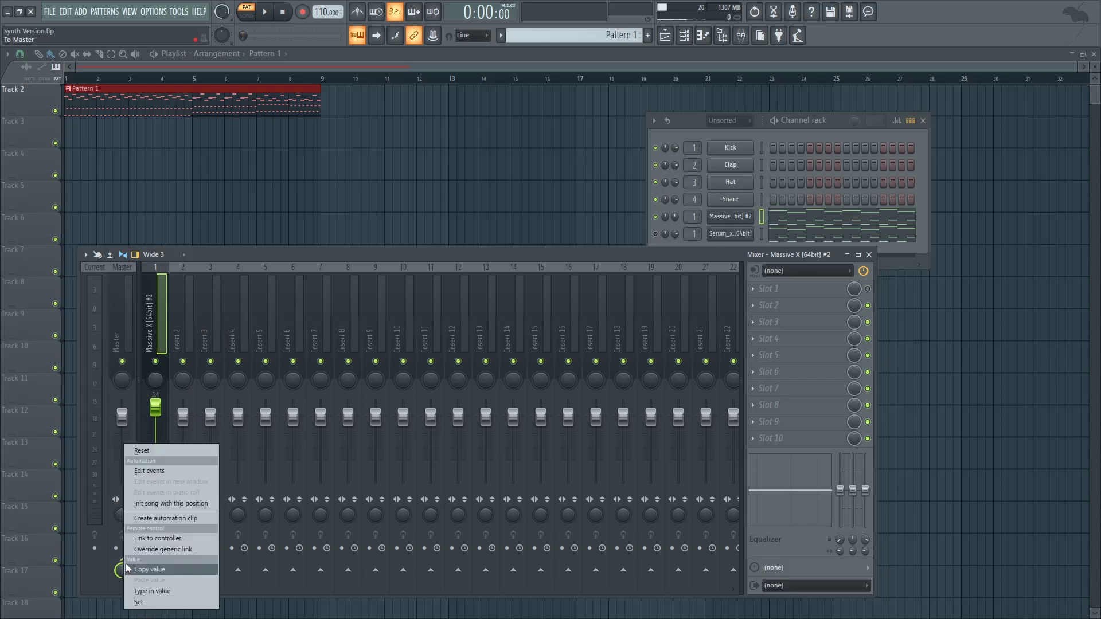
{"action": "left_click", "coordinate": [151, 452]}
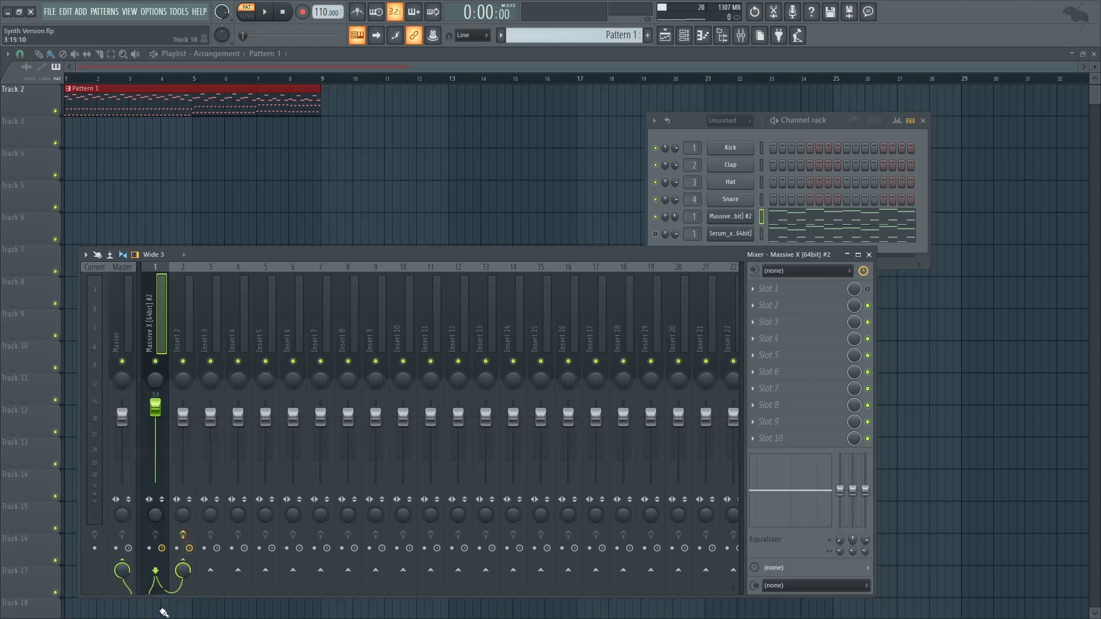
{"action": "left_click", "coordinate": [190, 330]}
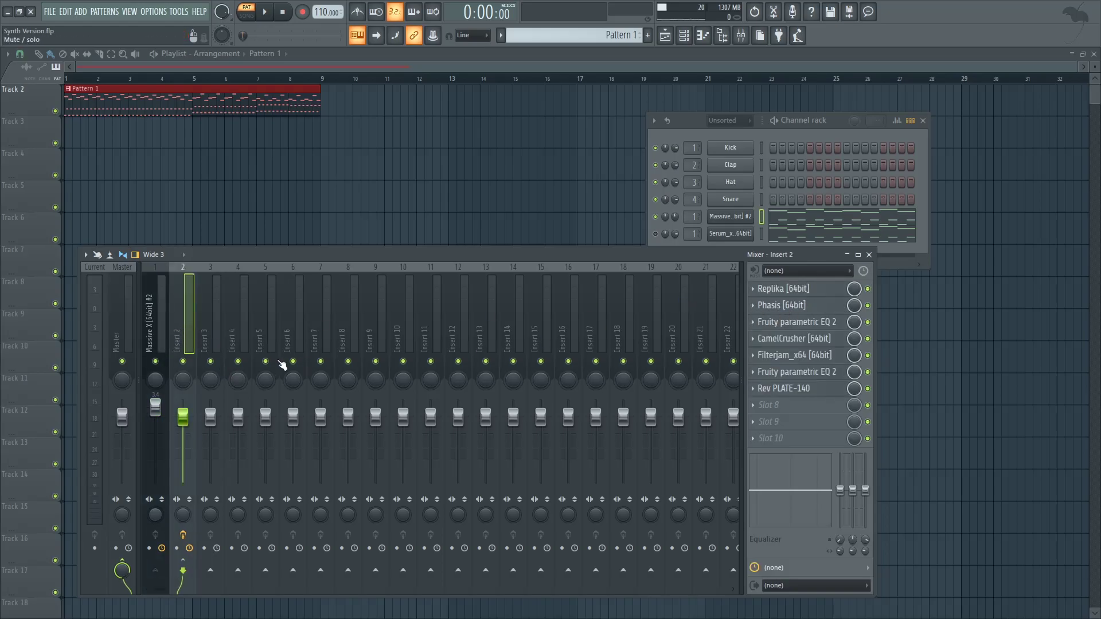
{"action": "left_click", "coordinate": [160, 321]}
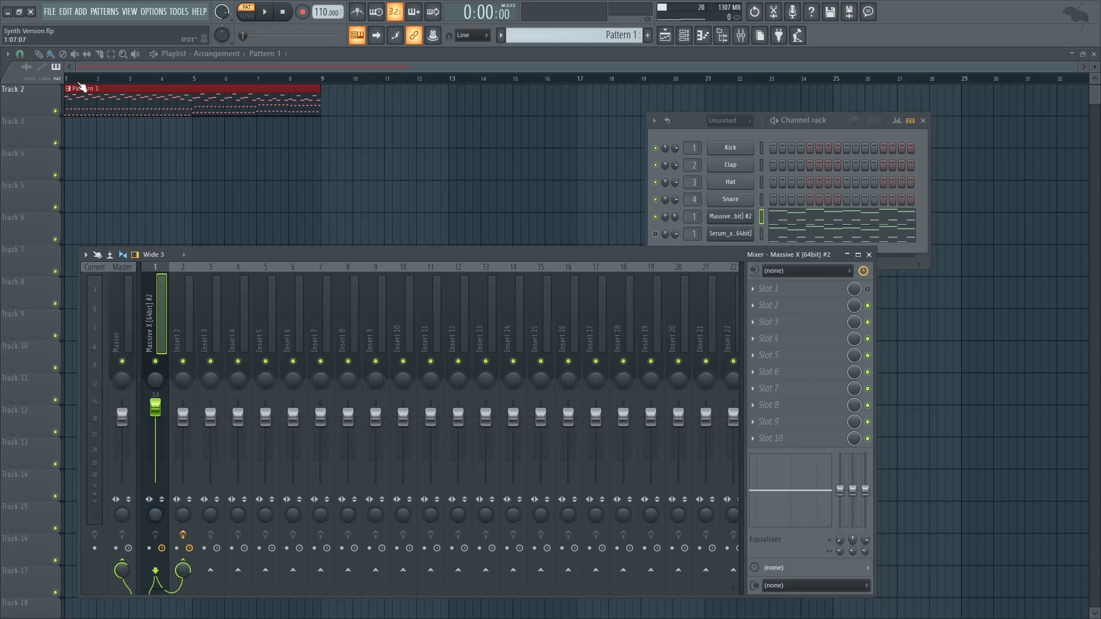
Switch to song mode, hide the channel rack, and play the arrangement while checking the Insert 2 effects chain
{"action": "key", "text": "F5"}
{"action": "left_click", "coordinate": [742, 36]}
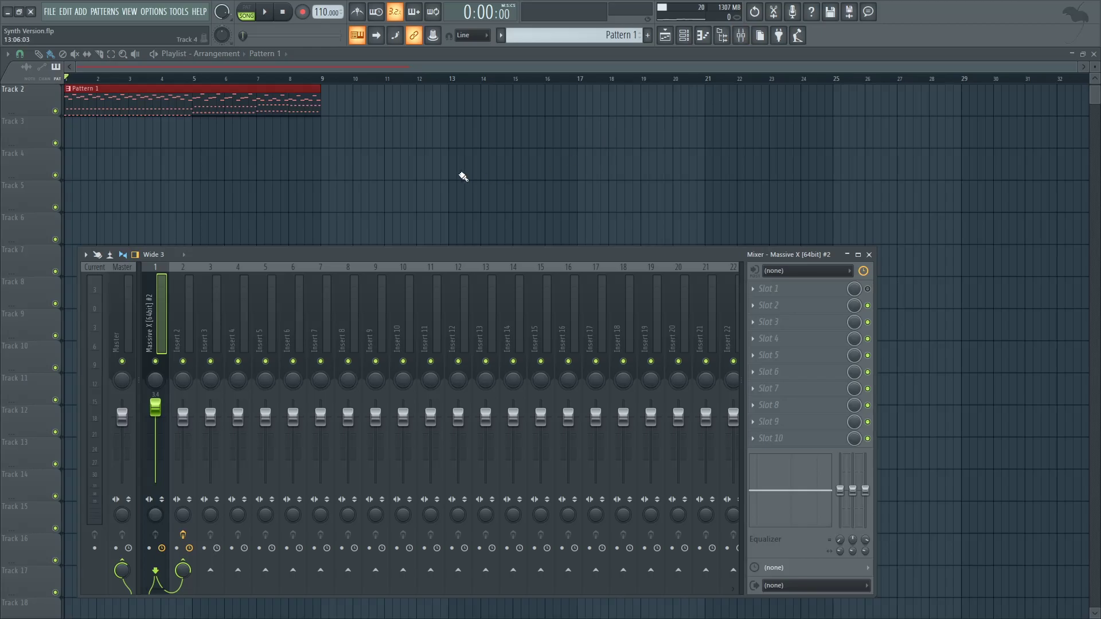
{"action": "key", "text": "space"}
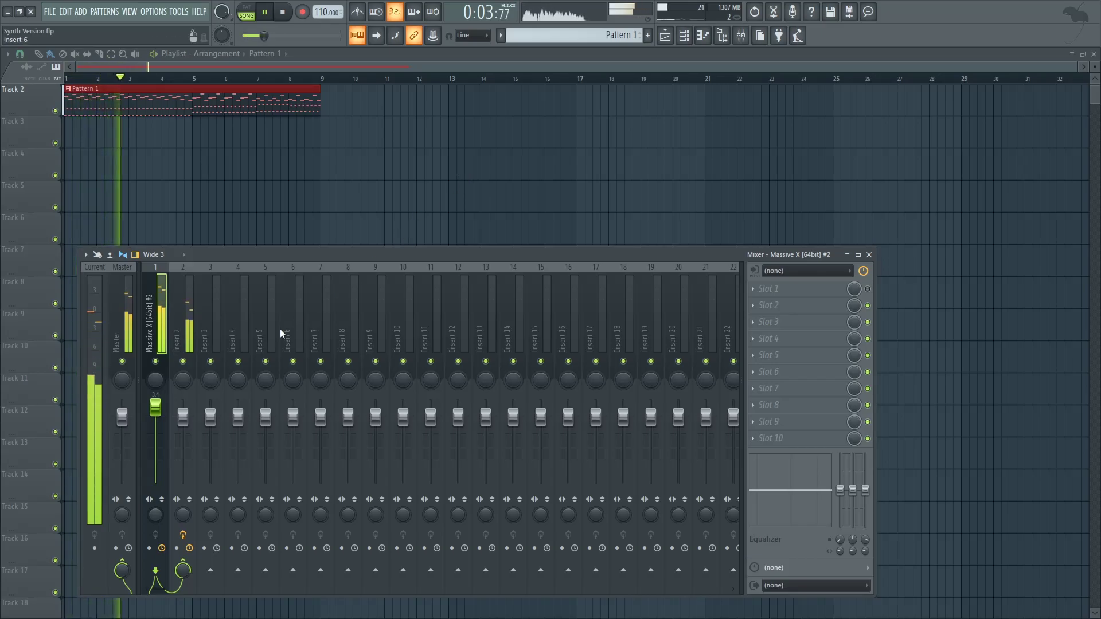
{"action": "left_click_drag", "start_coordinate": [263, 36], "coordinate": [297, 36]}
{"action": "left_click", "coordinate": [186, 310]}
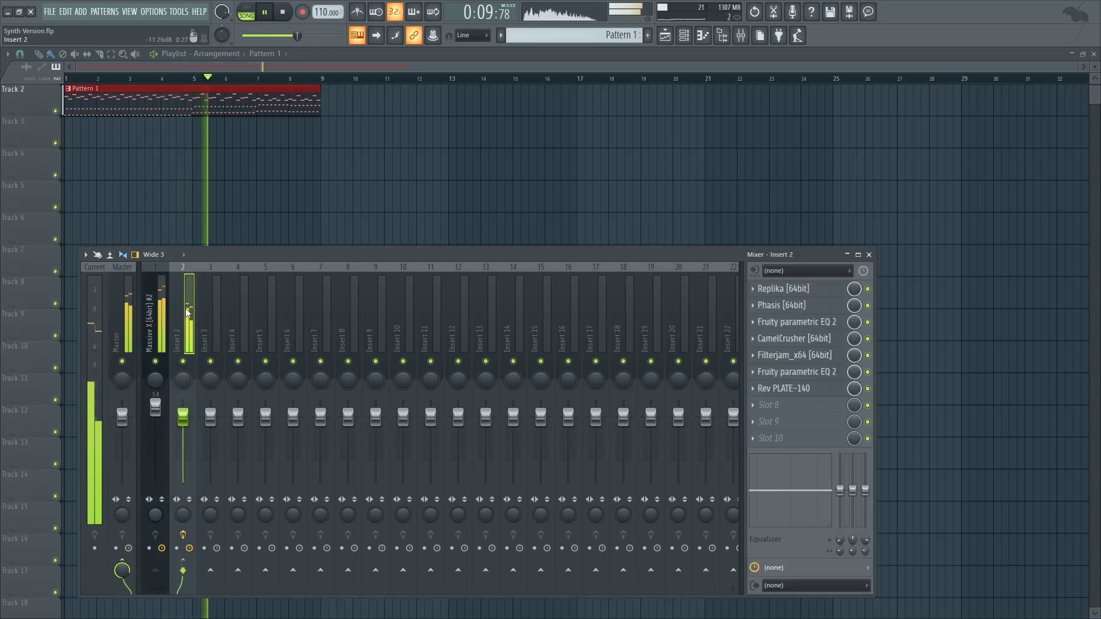
{"action": "key", "text": "space"}
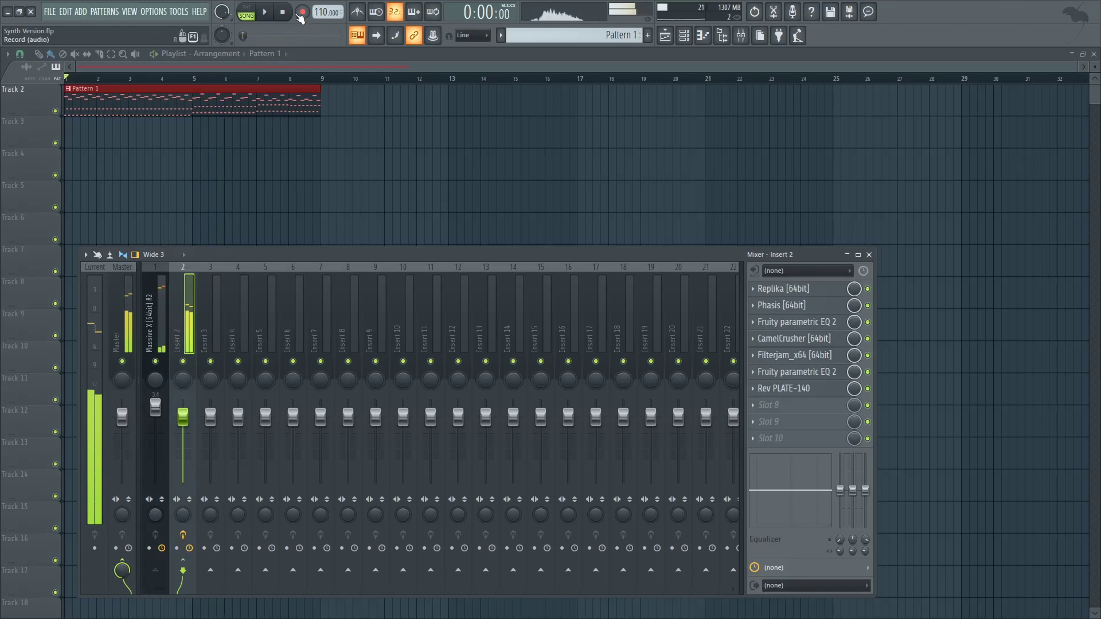